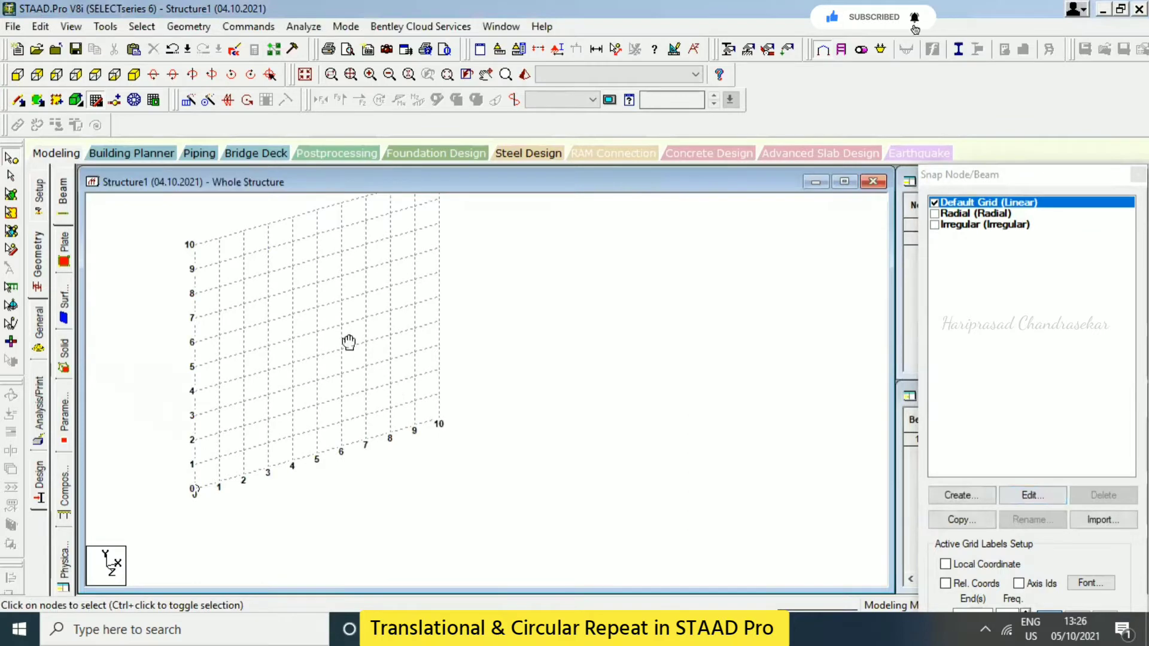
{"action": "left_click", "coordinate": [96, 101]}
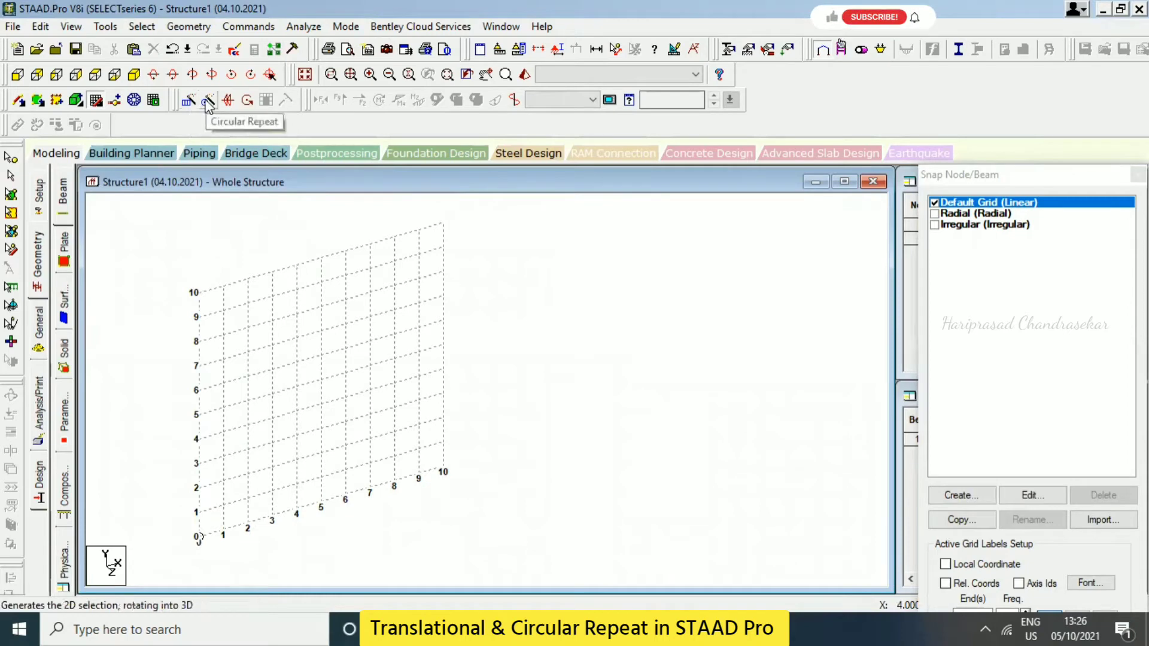
{"action": "left_click", "coordinate": [188, 26]}
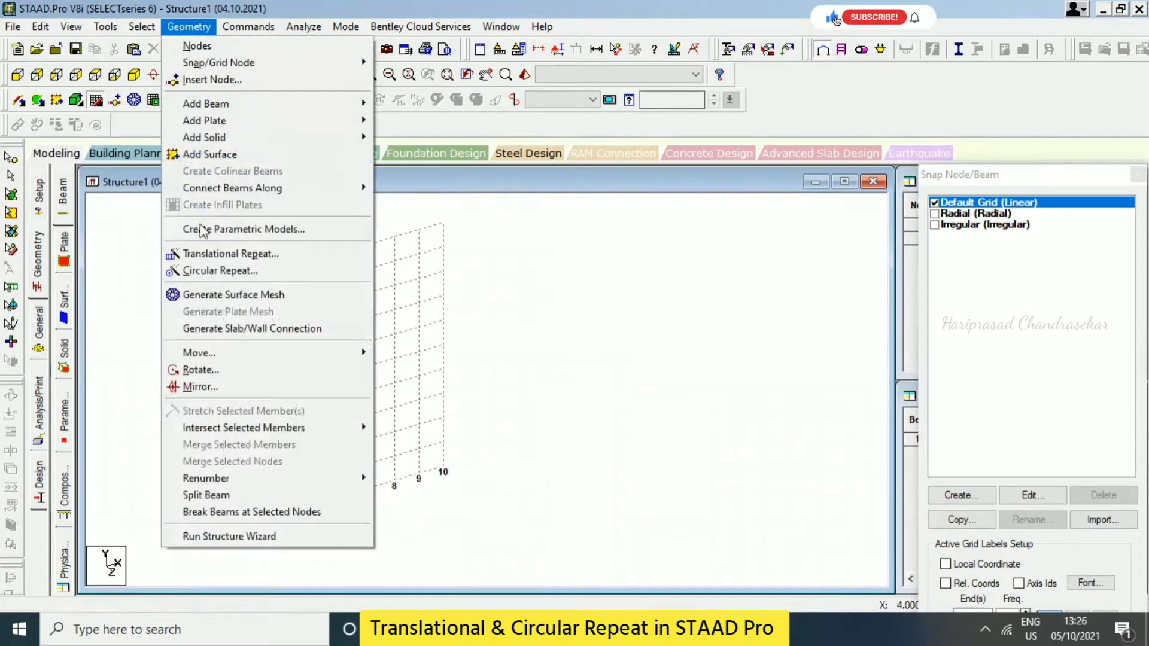
{"action": "left_click", "coordinate": [431, 333]}
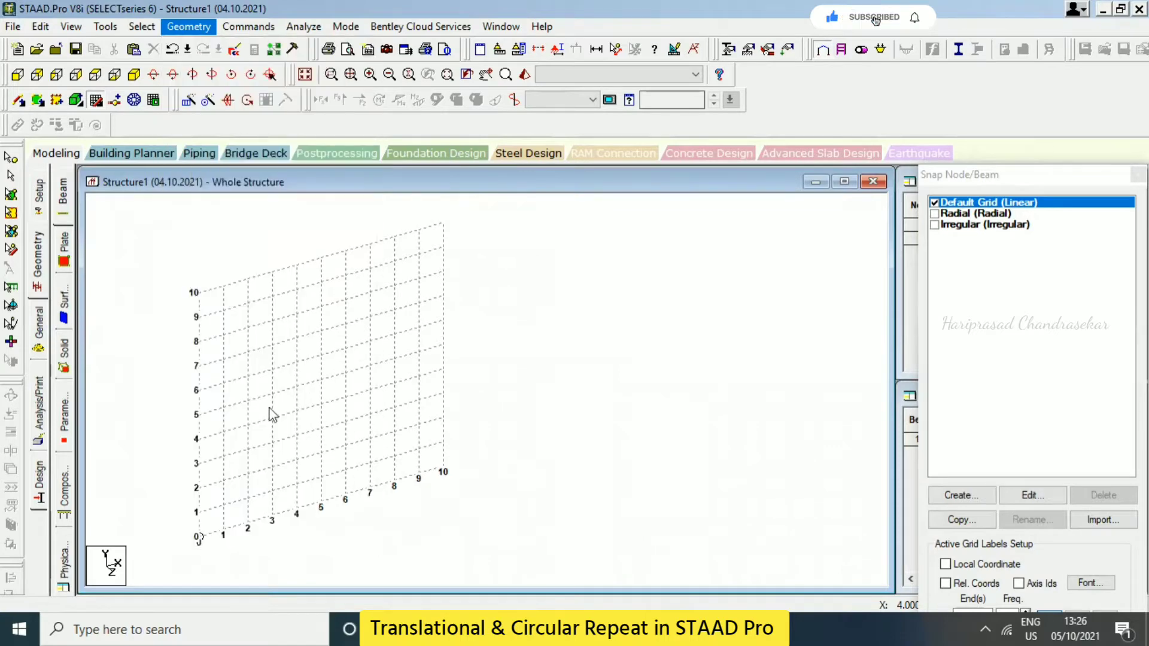
Draw a vertical beam from the grid origin up to 3 m along the Y axis
{"action": "left_click", "coordinate": [97, 101]}
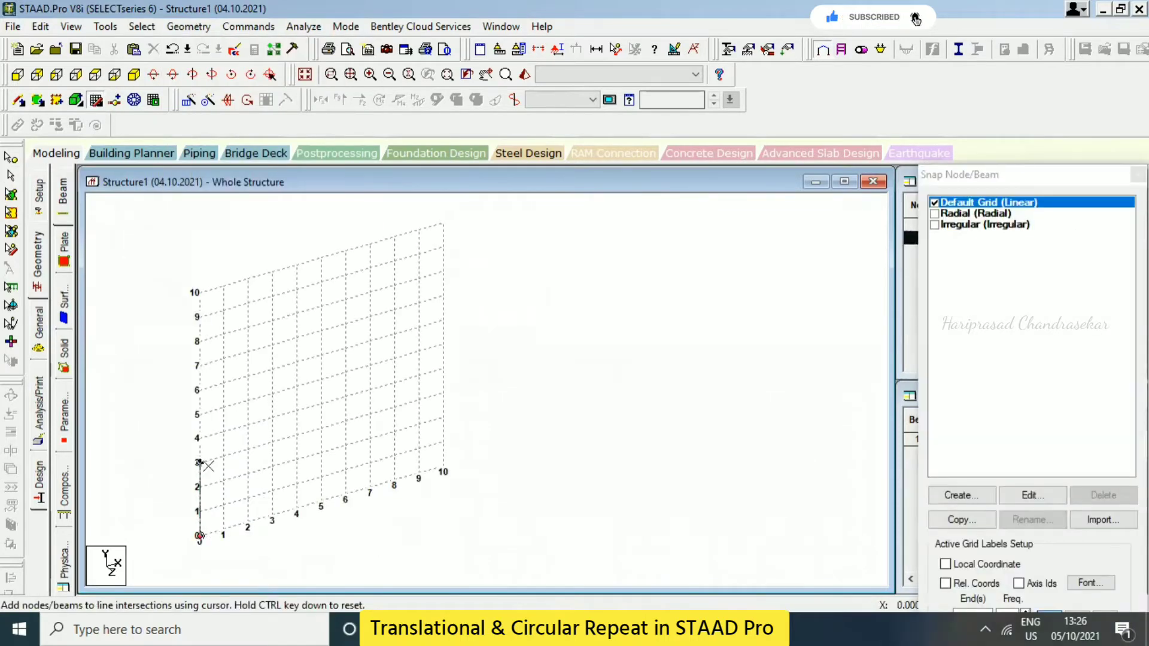
{"action": "left_click", "coordinate": [200, 464]}
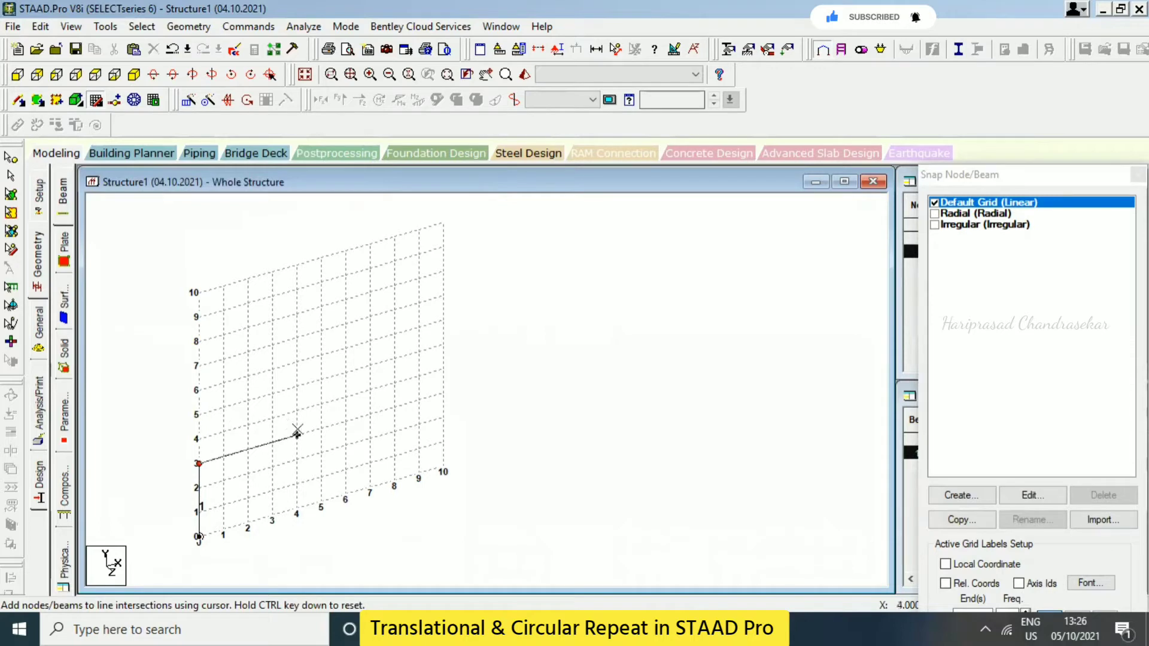
{"action": "key", "text": "Escape"}
Try a Translational Repeat of the column along X with one 3 m step and no linking, and undo it
{"action": "left_click", "coordinate": [209, 498]}
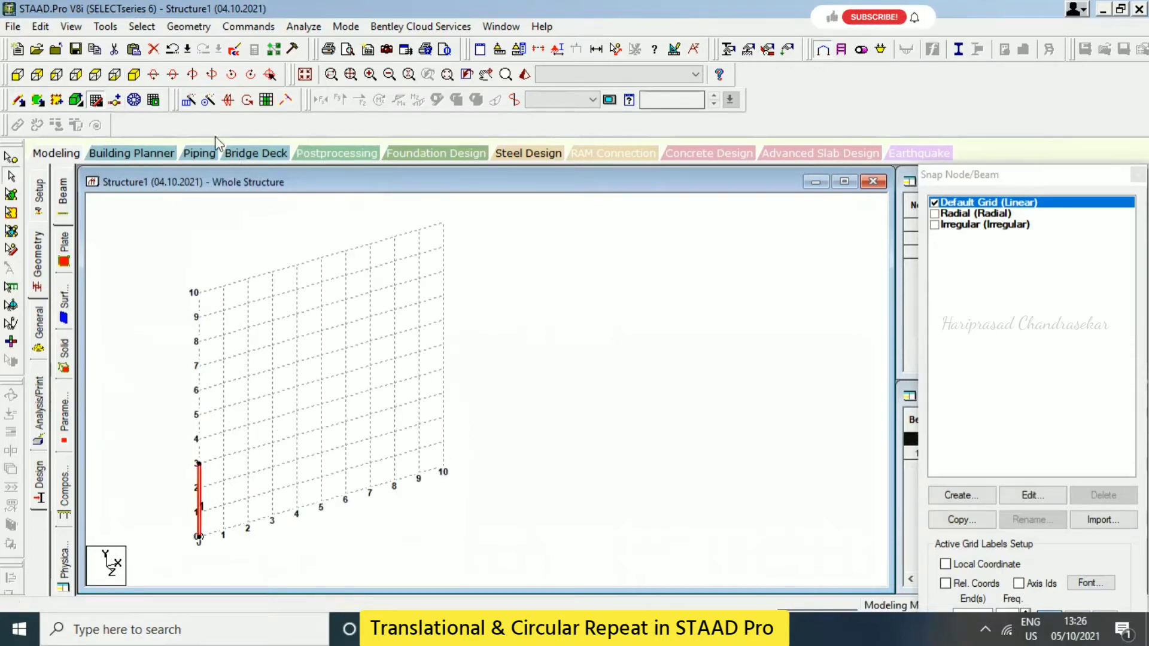
{"action": "left_click", "coordinate": [189, 101]}
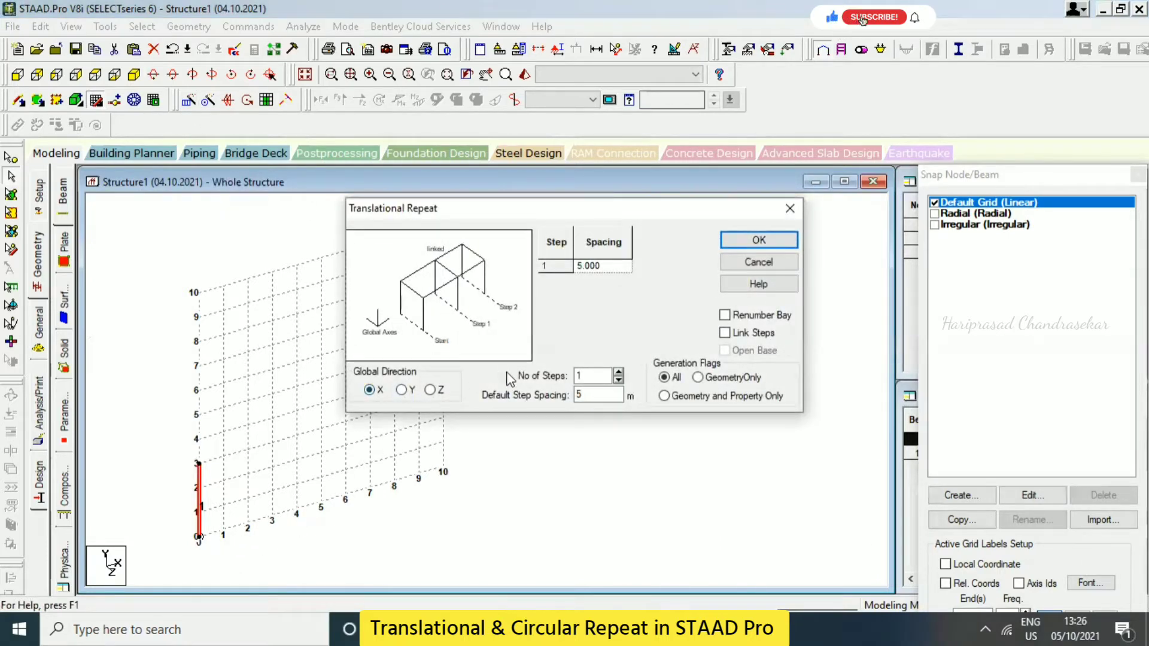
{"action": "double_click", "coordinate": [580, 375]}
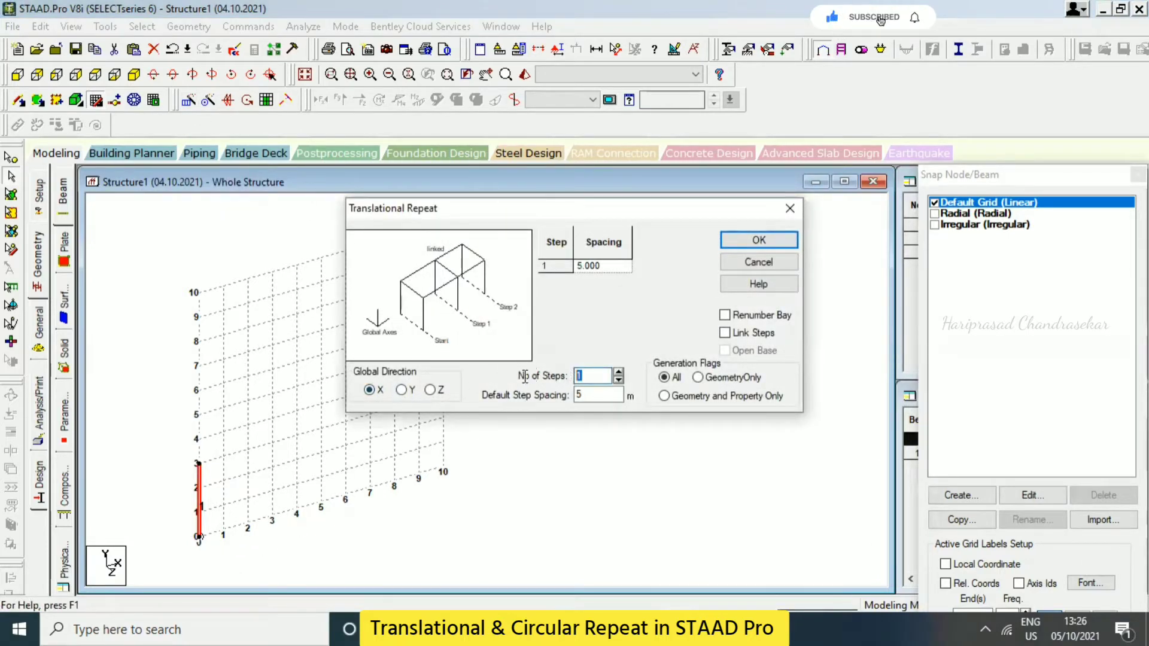
{"action": "type", "text": "3"}
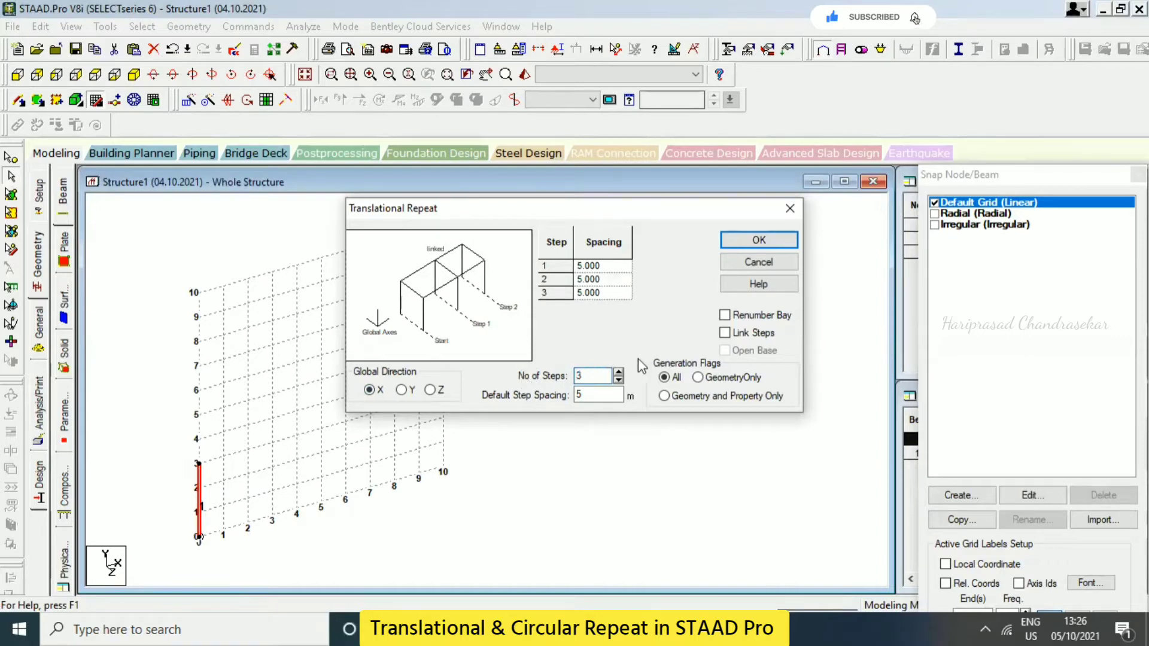
{"action": "key", "text": "Tab"}
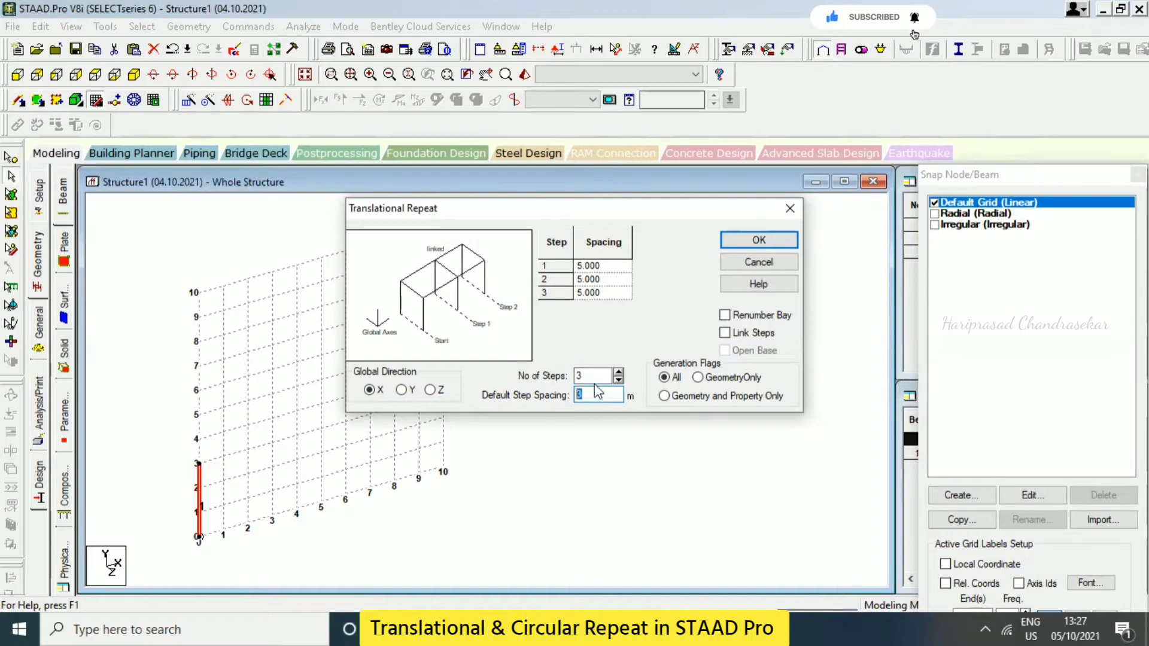
{"action": "double_click", "coordinate": [572, 376]}
{"action": "type", "text": "1"}
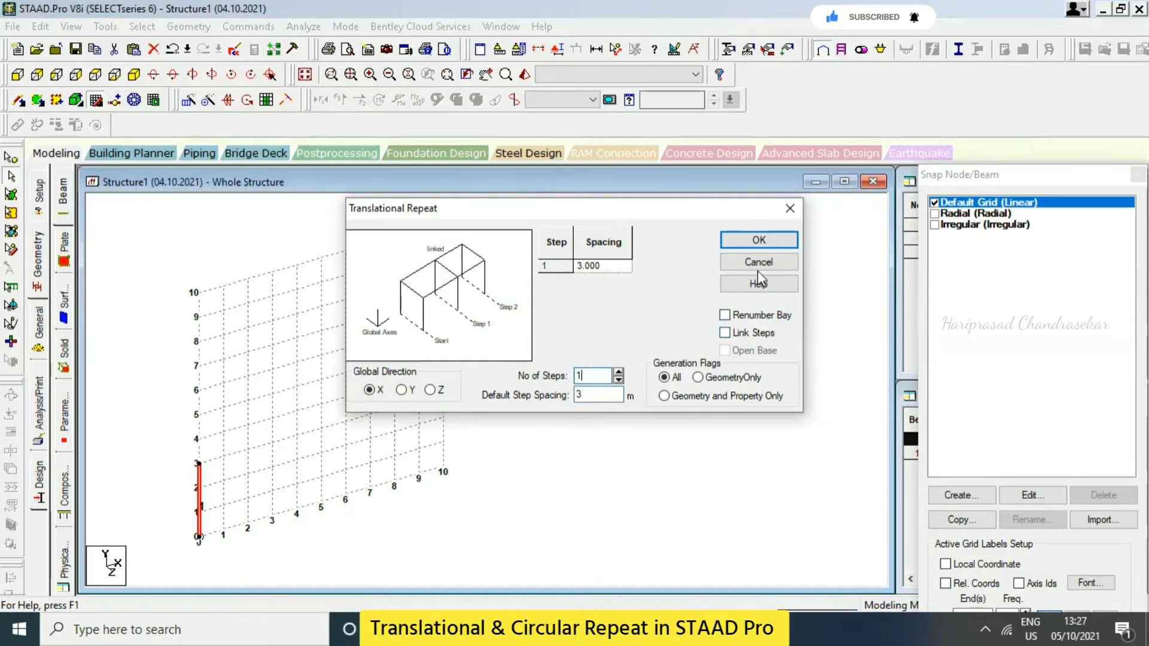
{"action": "left_click", "coordinate": [758, 239]}
{"action": "left_click", "coordinate": [254, 462]}
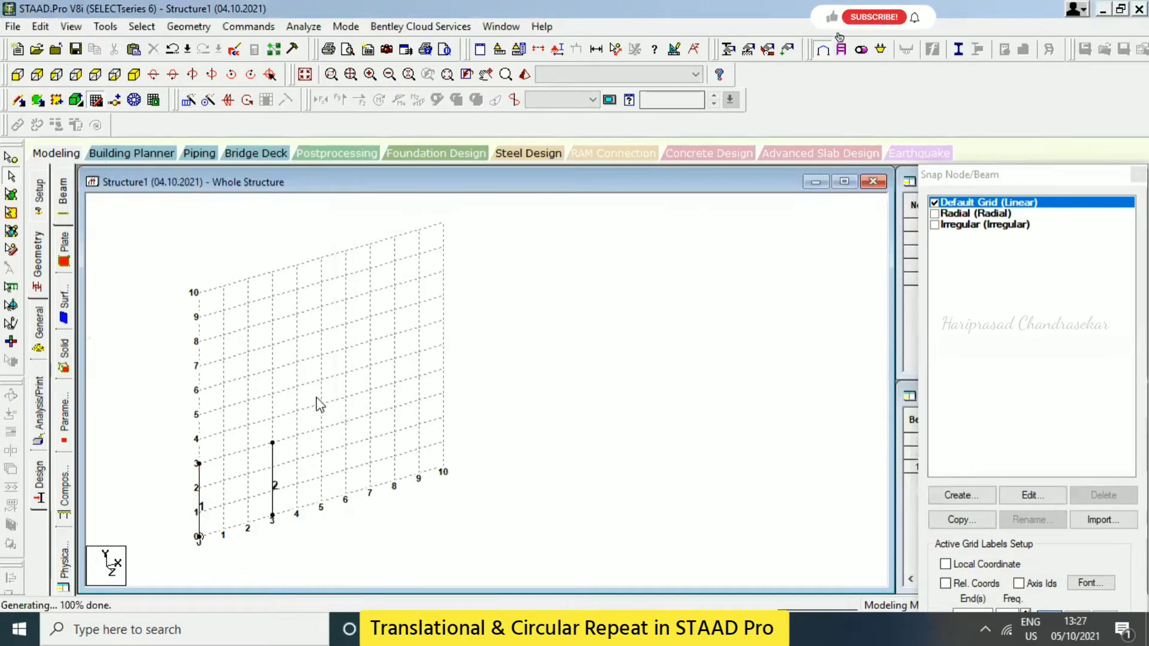
{"action": "key", "text": "ctrl+z"}
Repeat the column along X in three 3 m steps using Translational Repeat with Link Steps and Open Base enabled
{"action": "left_click", "coordinate": [200, 491]}
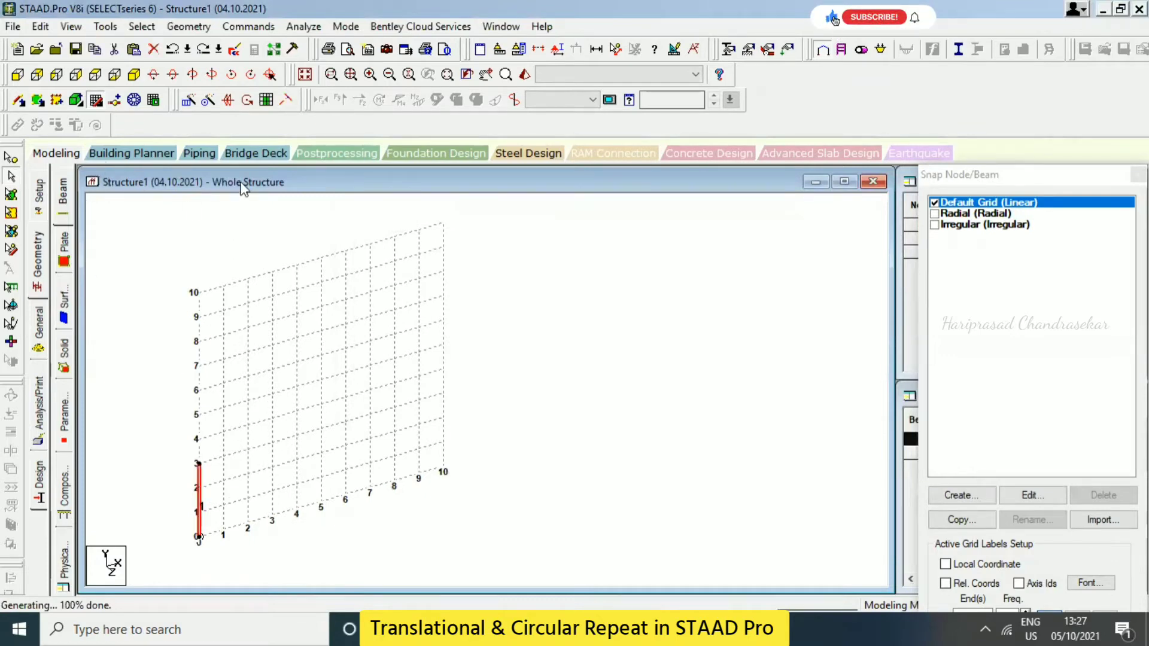
{"action": "left_click", "coordinate": [188, 100]}
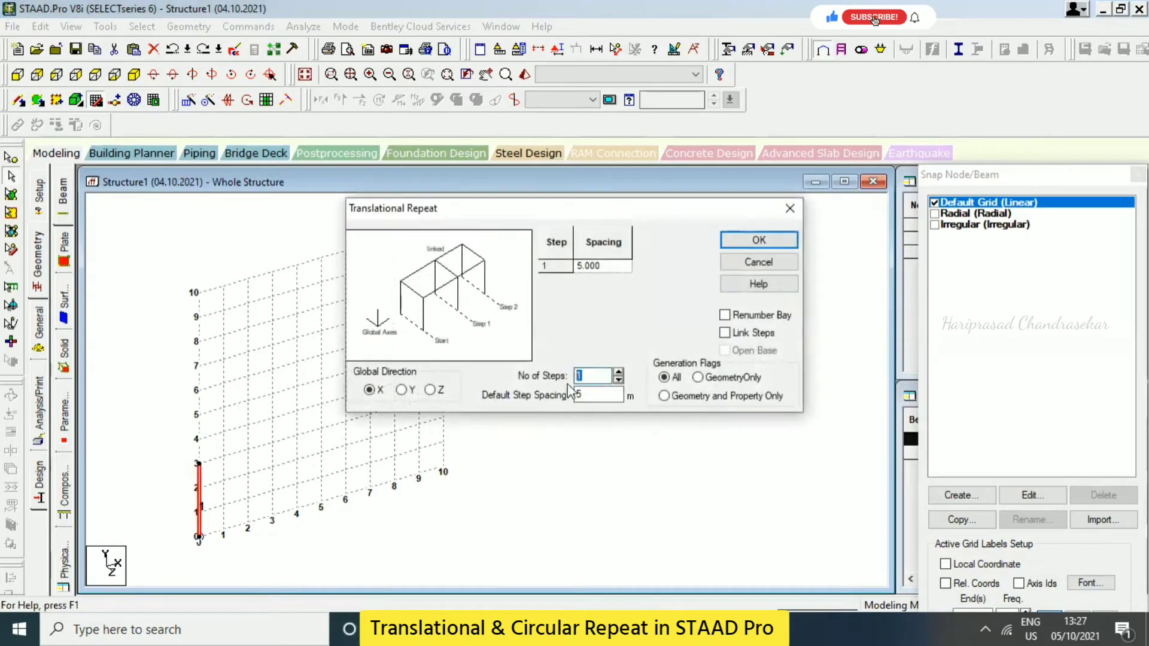
{"action": "type", "text": "3"}
{"action": "left_click", "coordinate": [575, 392]}
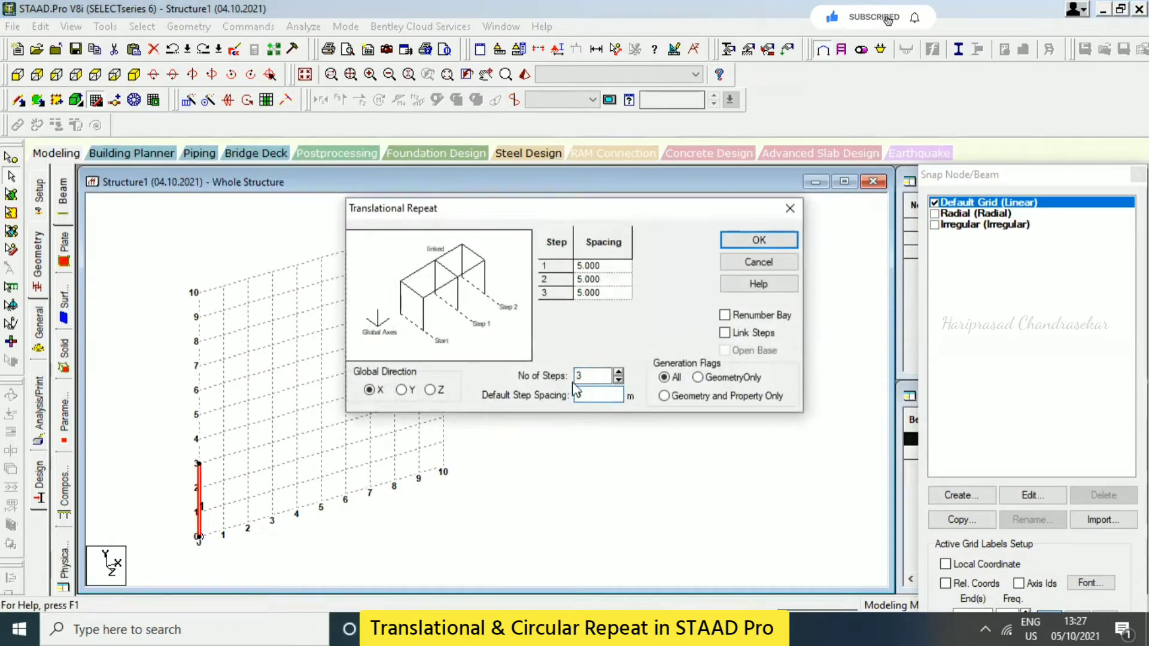
{"action": "left_click", "coordinate": [727, 334]}
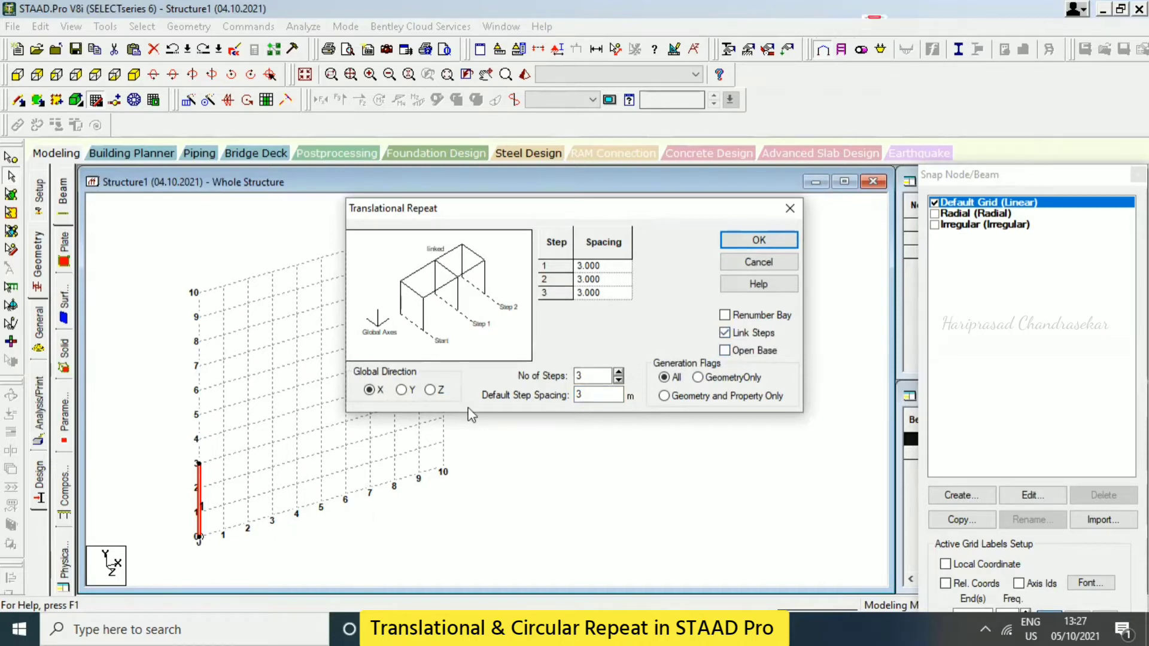
{"action": "left_click", "coordinate": [726, 351]}
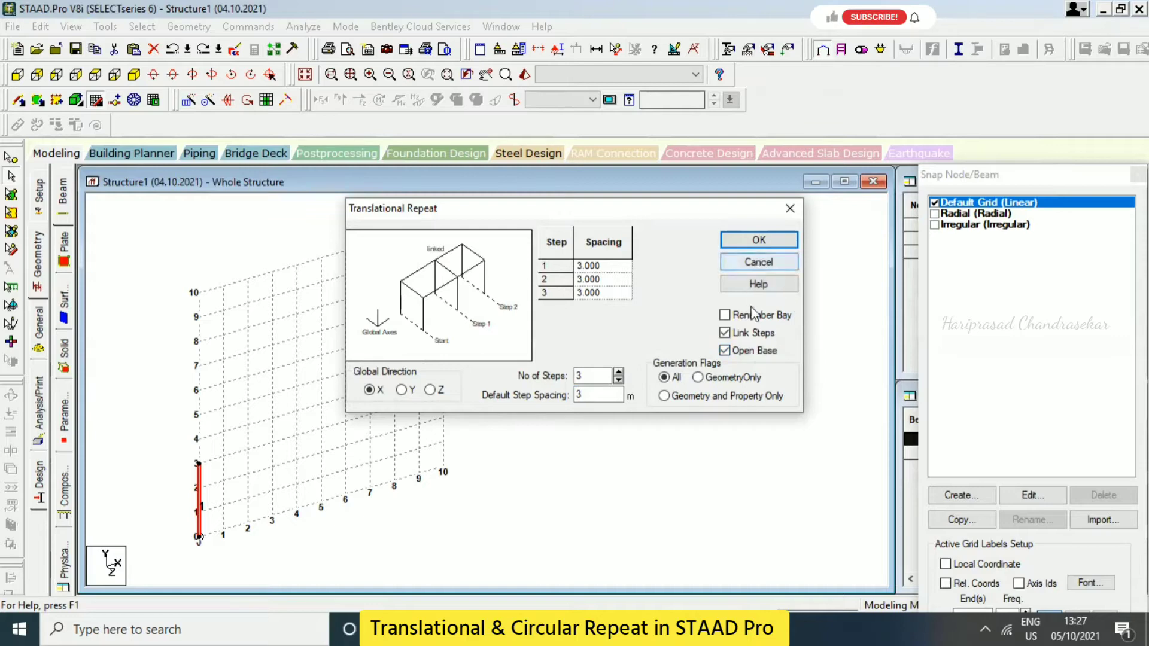
{"action": "left_click", "coordinate": [759, 240]}
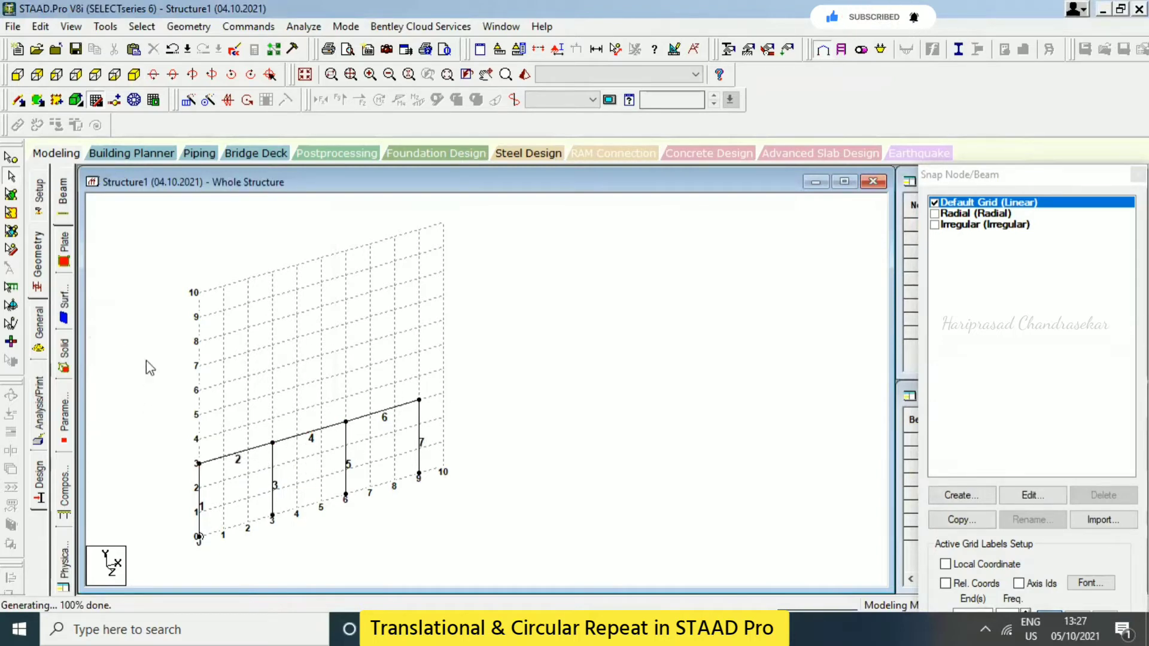
Select the whole one-storey frame and repeat it along Y in two 3 m steps with Translational Repeat
{"action": "left_click", "coordinate": [259, 459]}
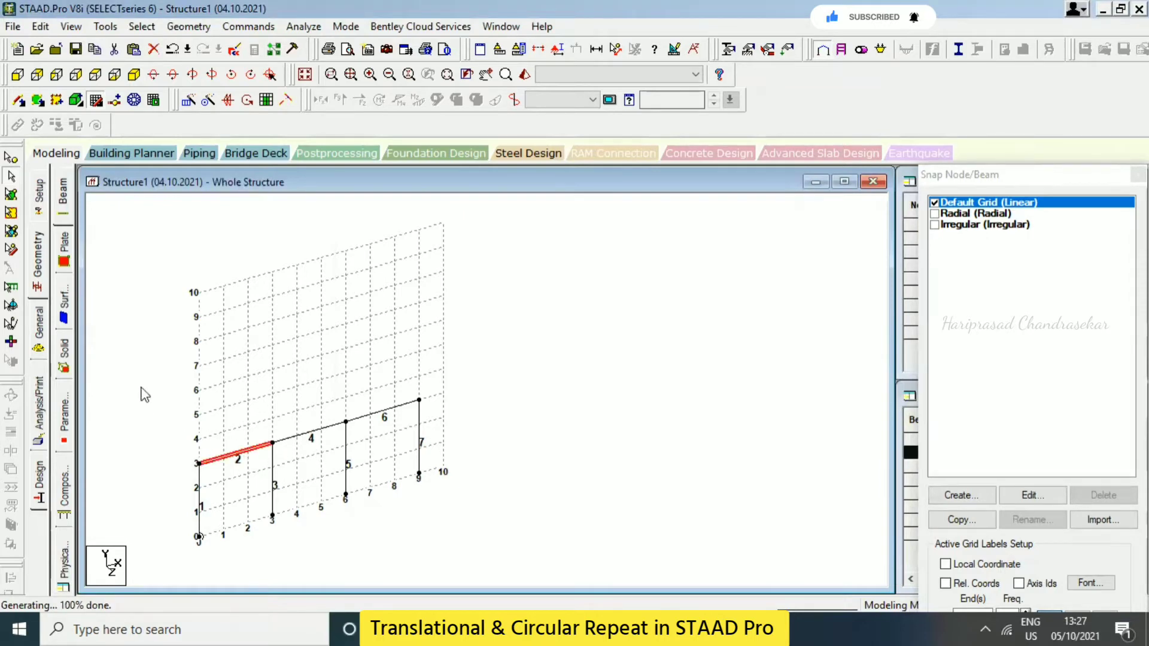
{"action": "left_click_drag", "start_coordinate": [143, 395], "coordinate": [503, 546]}
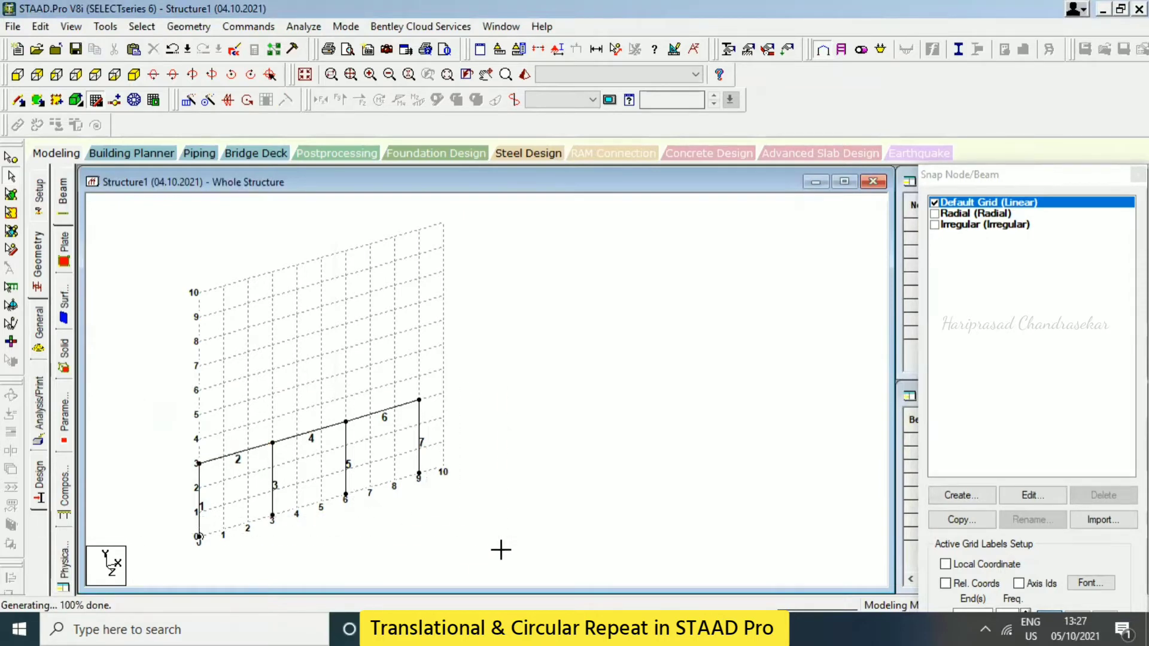
{"action": "left_click", "coordinate": [187, 100]}
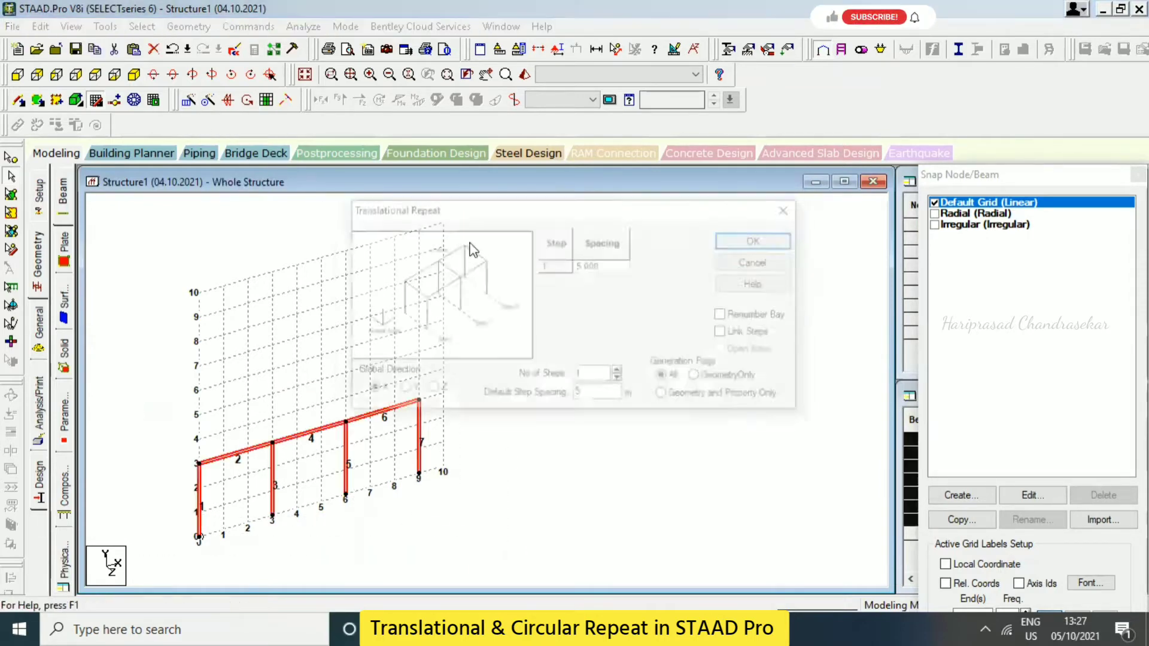
{"action": "double_click", "coordinate": [598, 374]}
{"action": "type", "text": "2"}
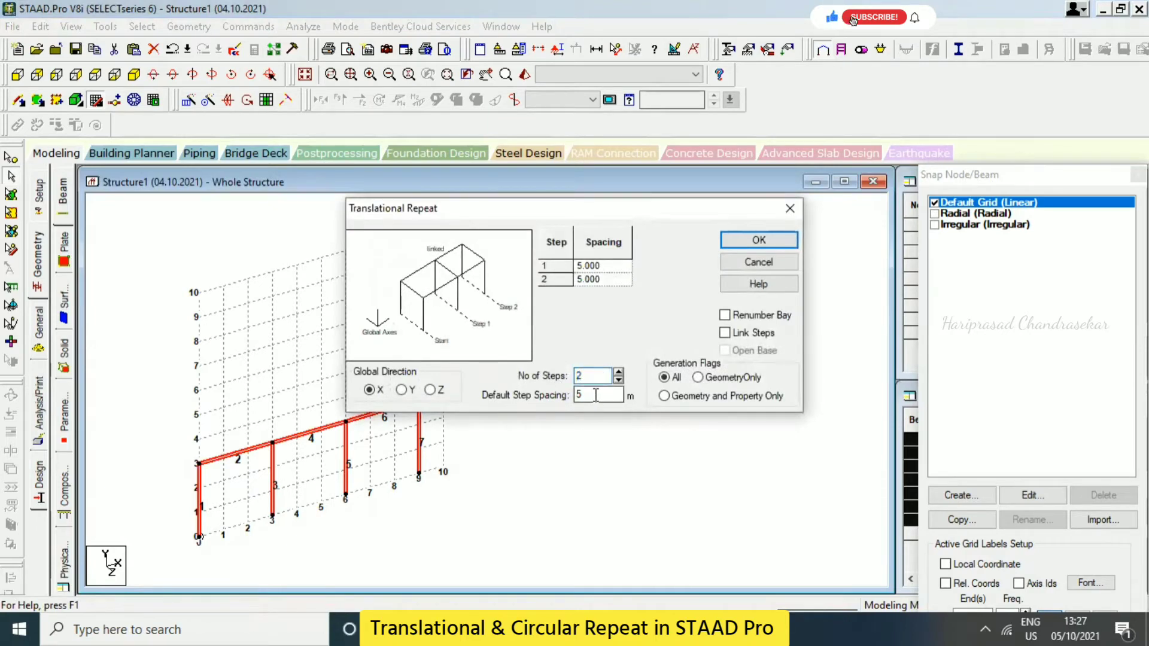
{"action": "double_click", "coordinate": [596, 395]}
{"action": "type", "text": "3"}
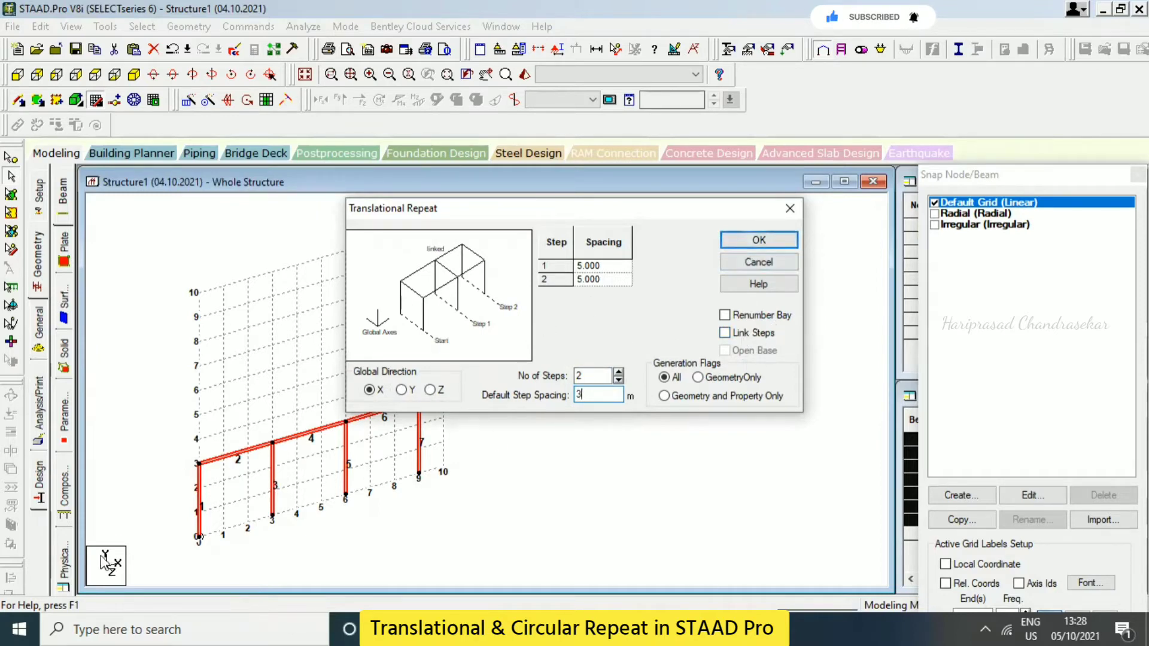
{"action": "left_click", "coordinate": [767, 240]}
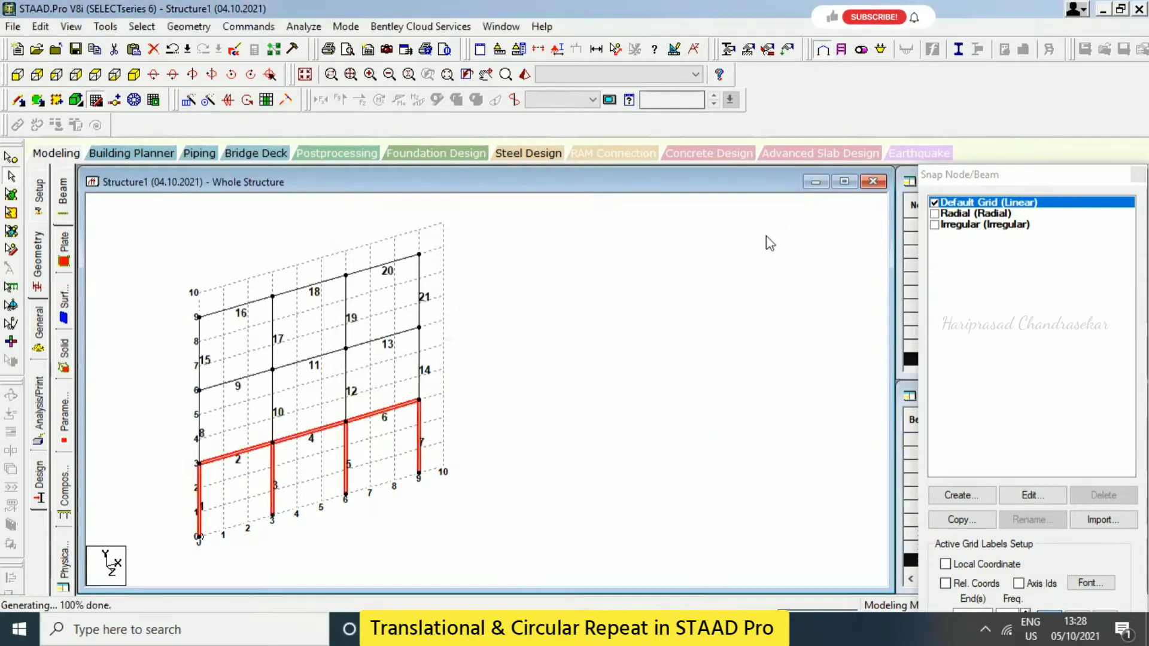
Select the entire planar frame and repeat it along Z in three 3 m steps with Link Steps and Open Base enabled
{"action": "left_click", "coordinate": [231, 266]}
{"action": "left_click_drag", "start_coordinate": [144, 224], "coordinate": [491, 500]}
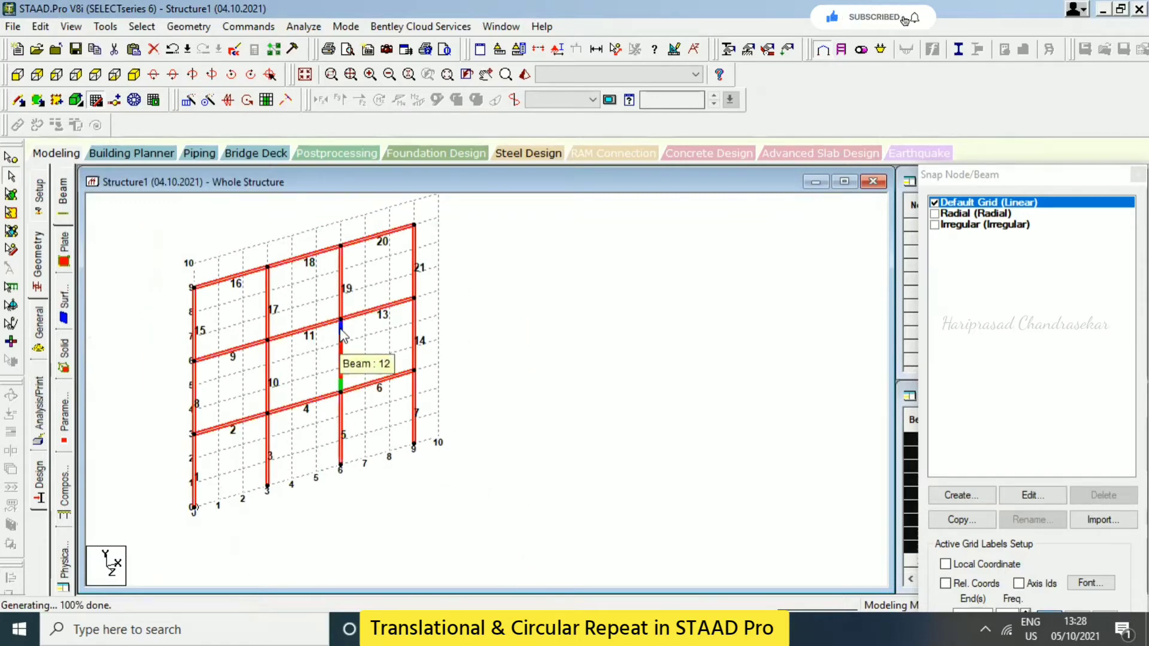
{"action": "left_click", "coordinate": [228, 99]}
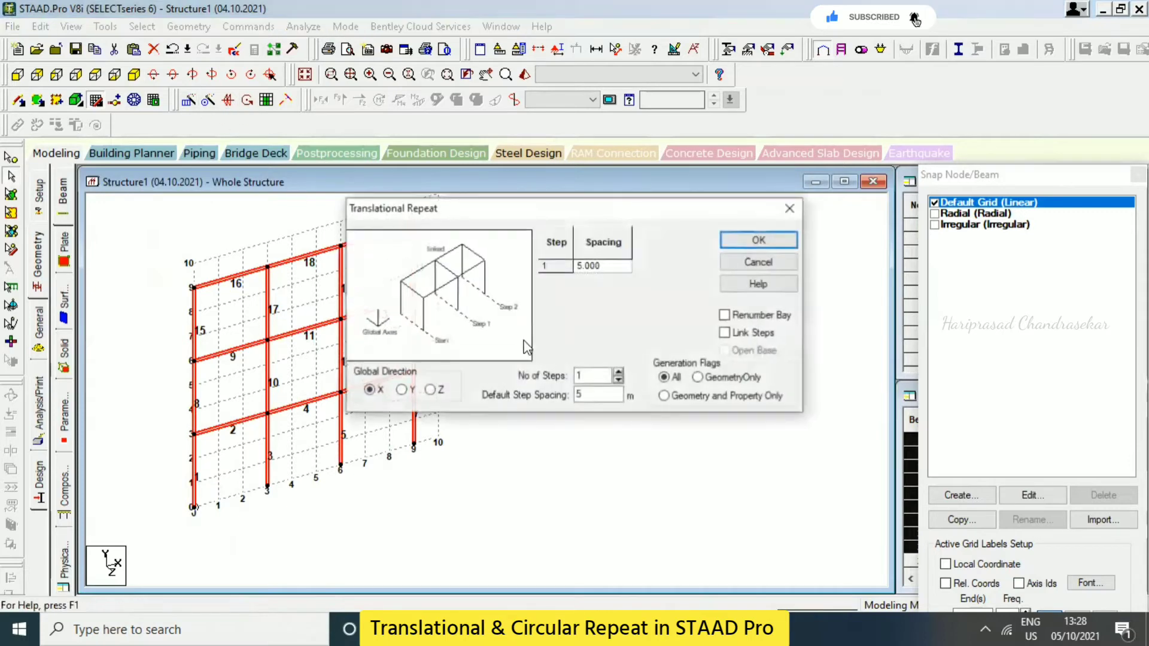
{"action": "left_click", "coordinate": [430, 389]}
{"action": "key", "text": "Tab"}
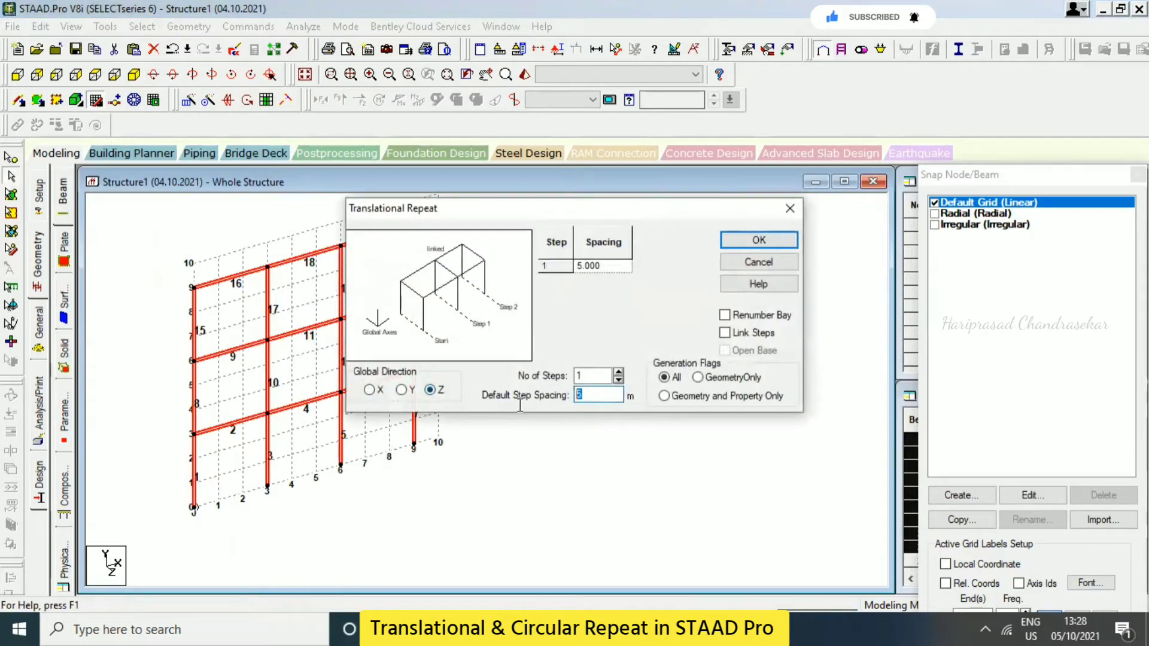
{"action": "type", "text": "3"}
{"action": "key", "text": "shift+Tab"}
{"action": "type", "text": "3"}
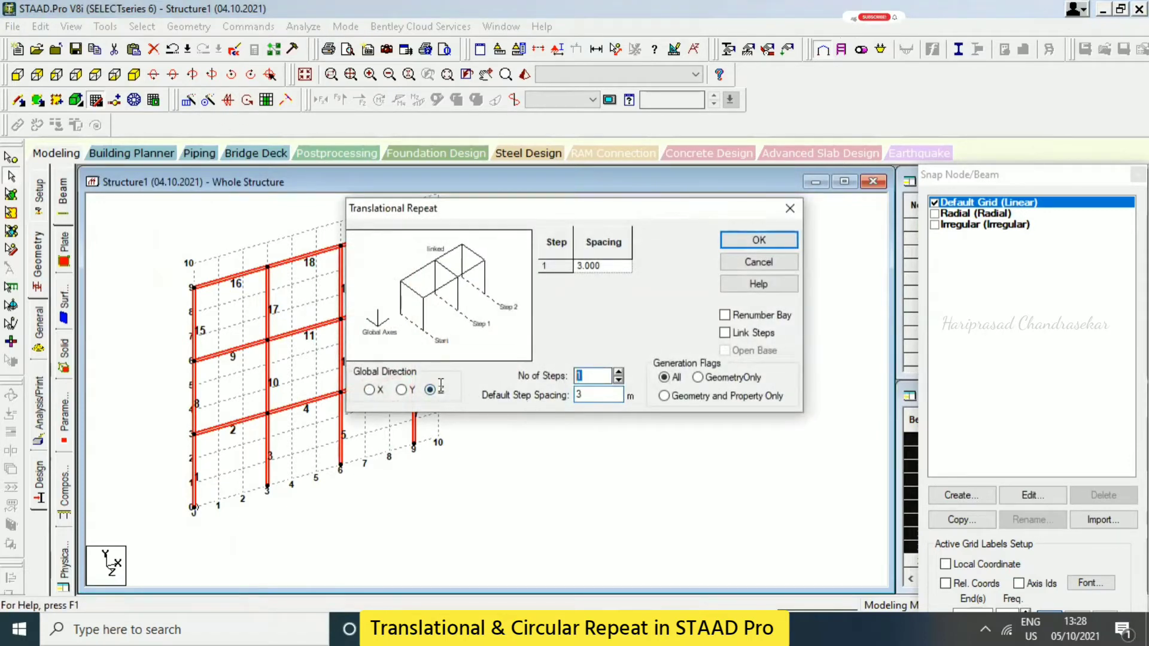
{"action": "left_click", "coordinate": [735, 336]}
{"action": "left_click", "coordinate": [730, 353]}
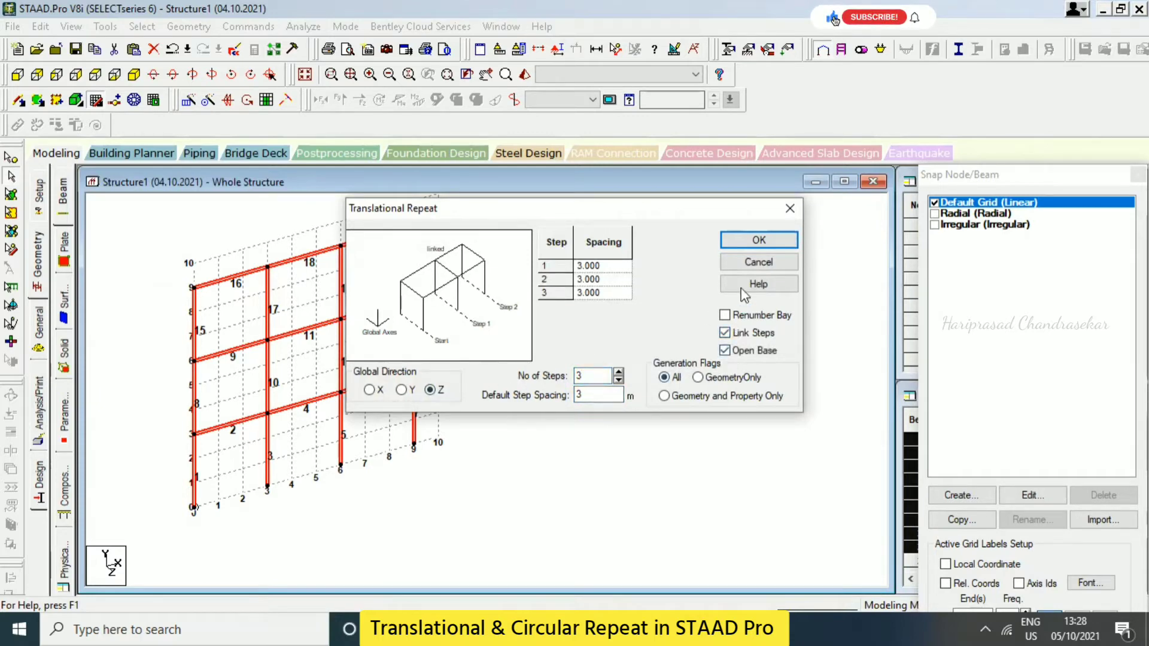
{"action": "left_click", "coordinate": [775, 241]}
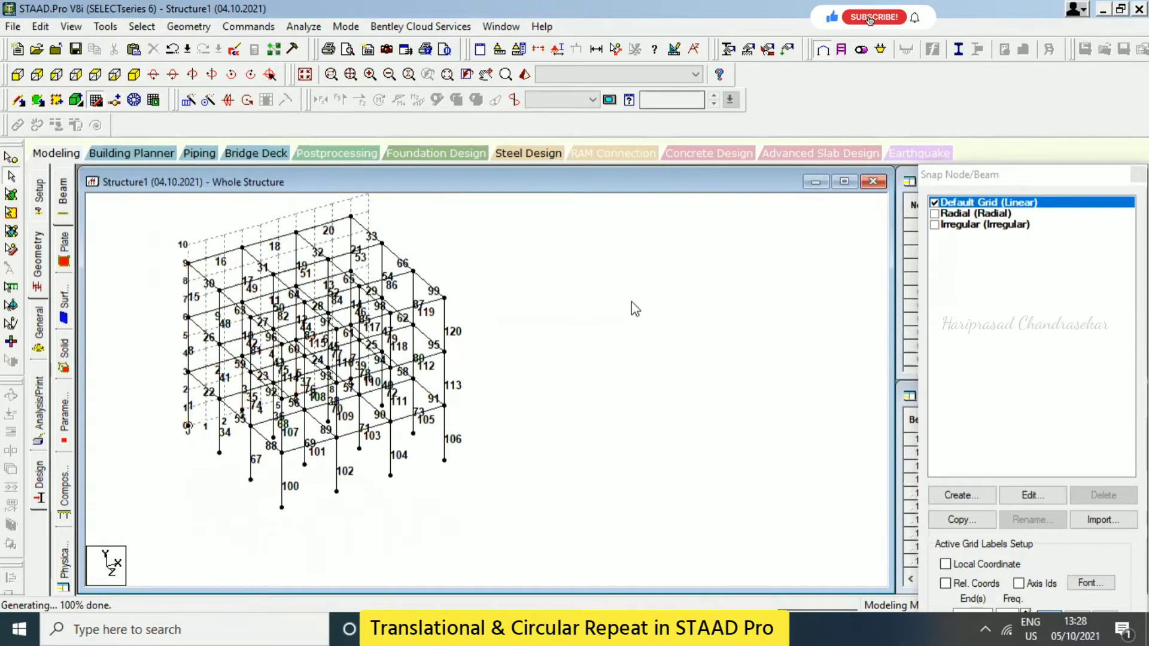
Inspect the building frame in a 3D rendered view and close that view
{"action": "right_click", "coordinate": [559, 303]}
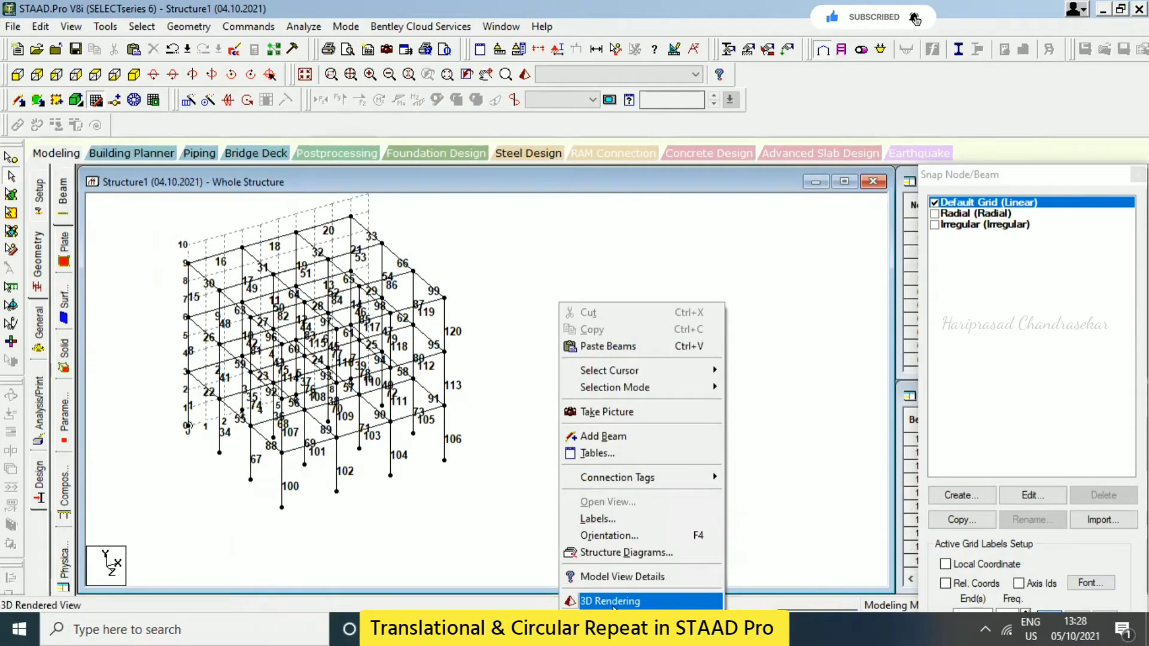
{"action": "left_click_drag", "start_coordinate": [596, 397], "coordinate": [584, 305]}
{"action": "left_click_drag", "start_coordinate": [694, 226], "coordinate": [527, 241]}
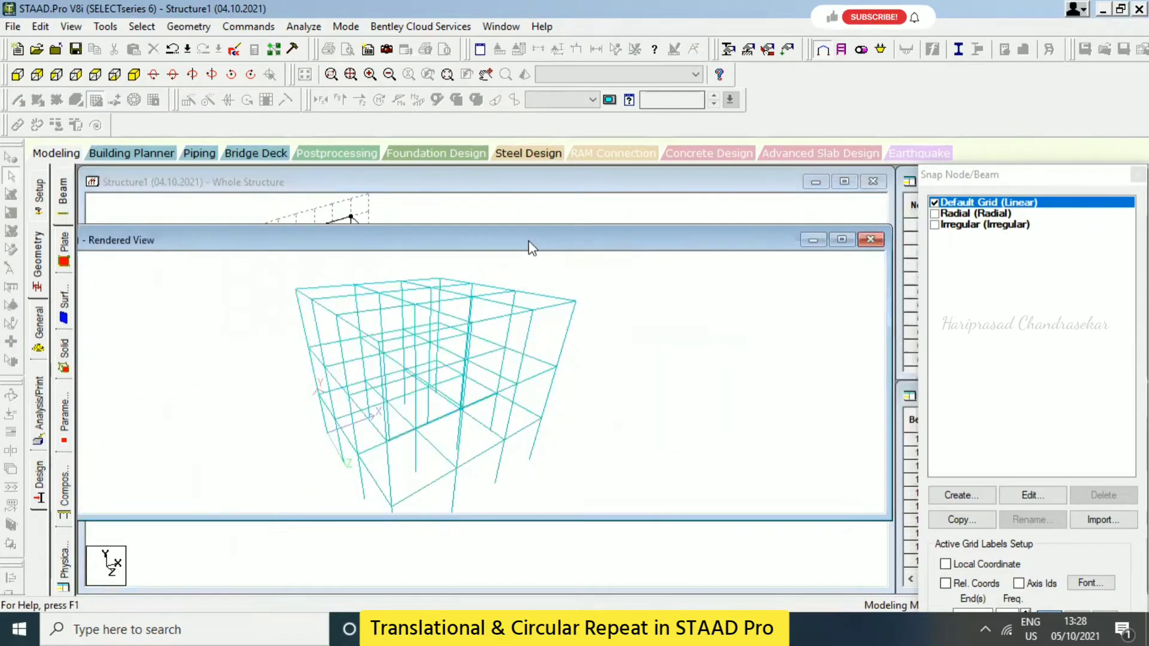
{"action": "left_click", "coordinate": [870, 240]}
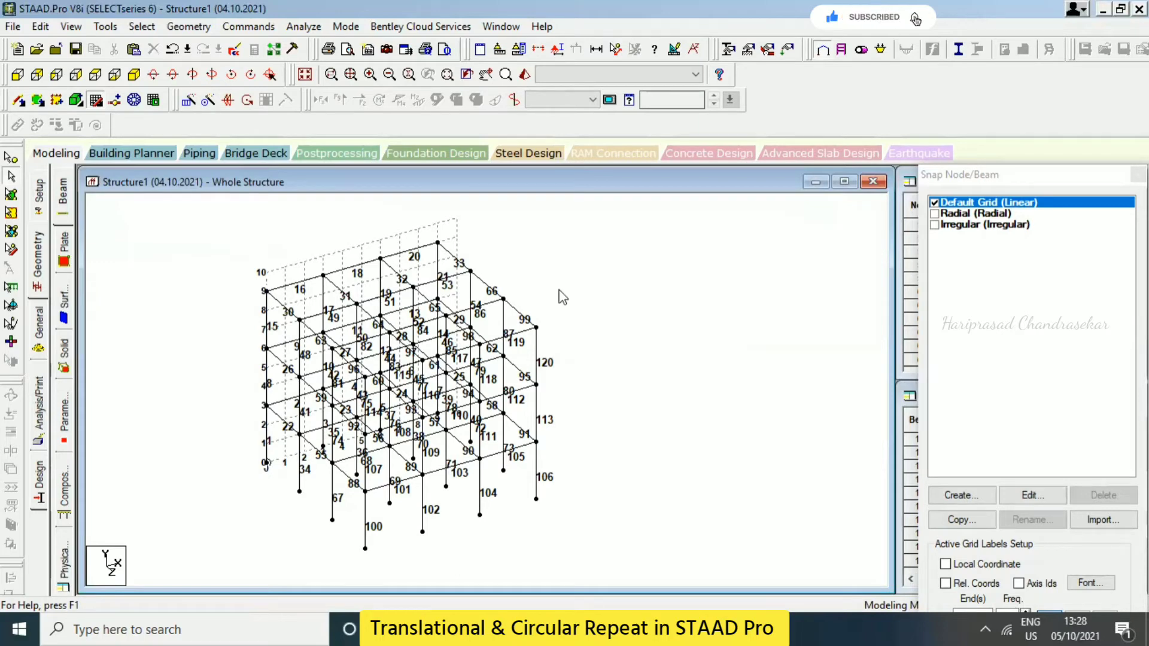
Undo the translational repeats along Z, Y and X
{"action": "key", "text": "ctrl+z"}
{"action": "key", "text": "ctrl+z"}
{"action": "key", "text": "ctrl+z"}
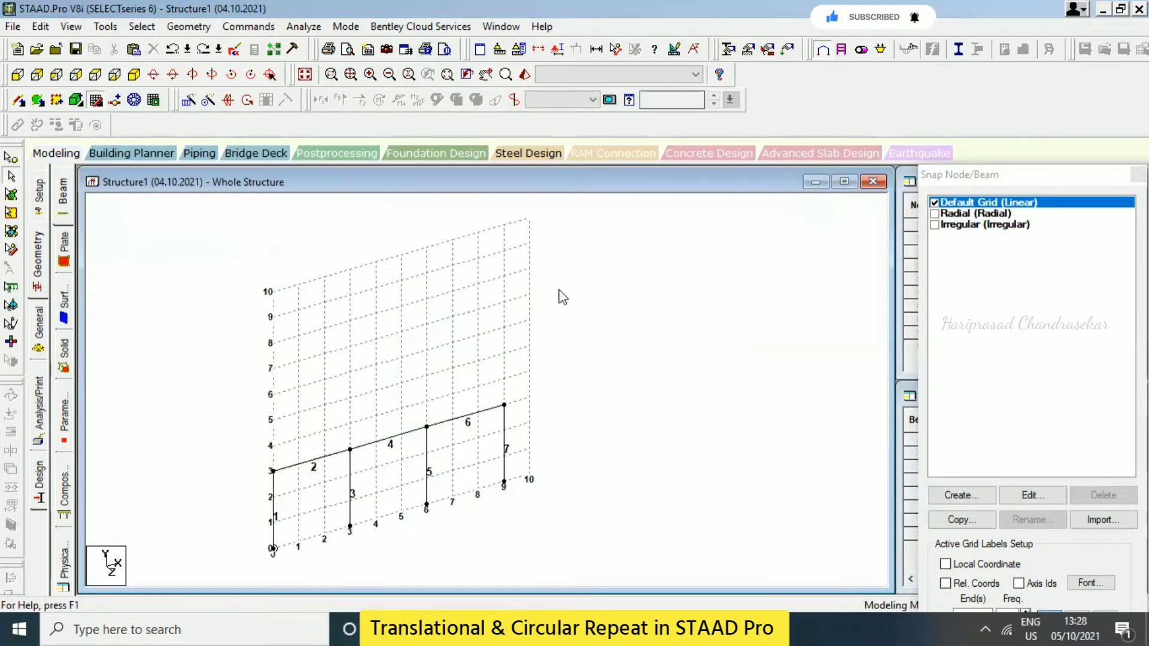
{"action": "middle_click_drag", "start_coordinate": [335, 401], "coordinate": [374, 327]}
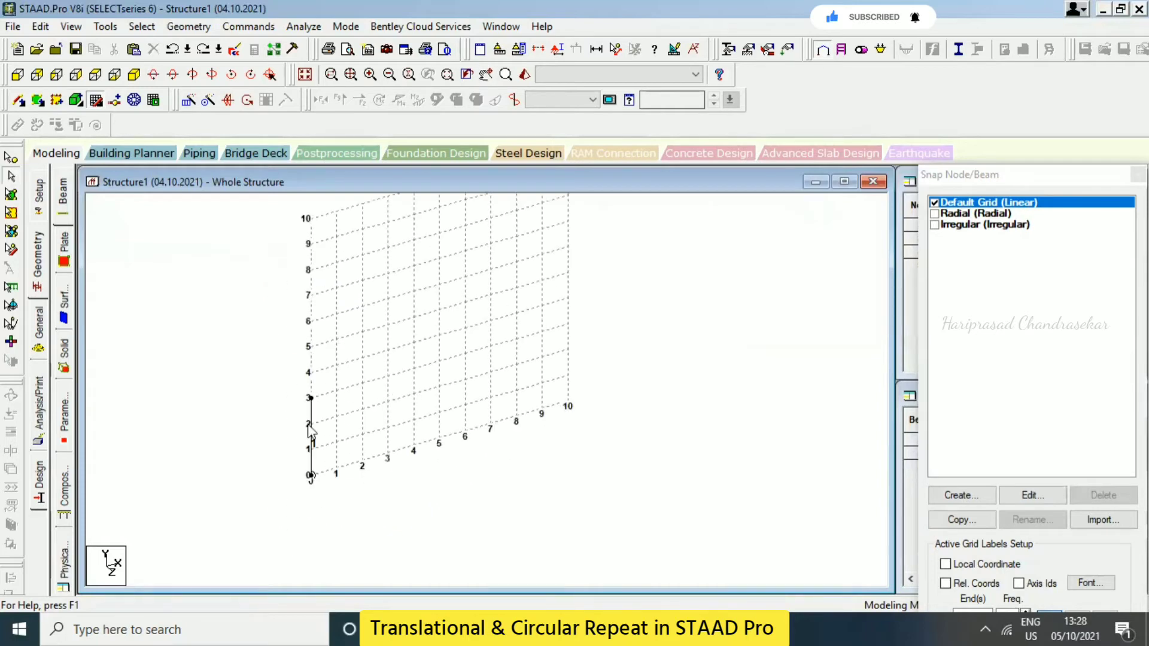
{"action": "left_click", "coordinate": [310, 431]}
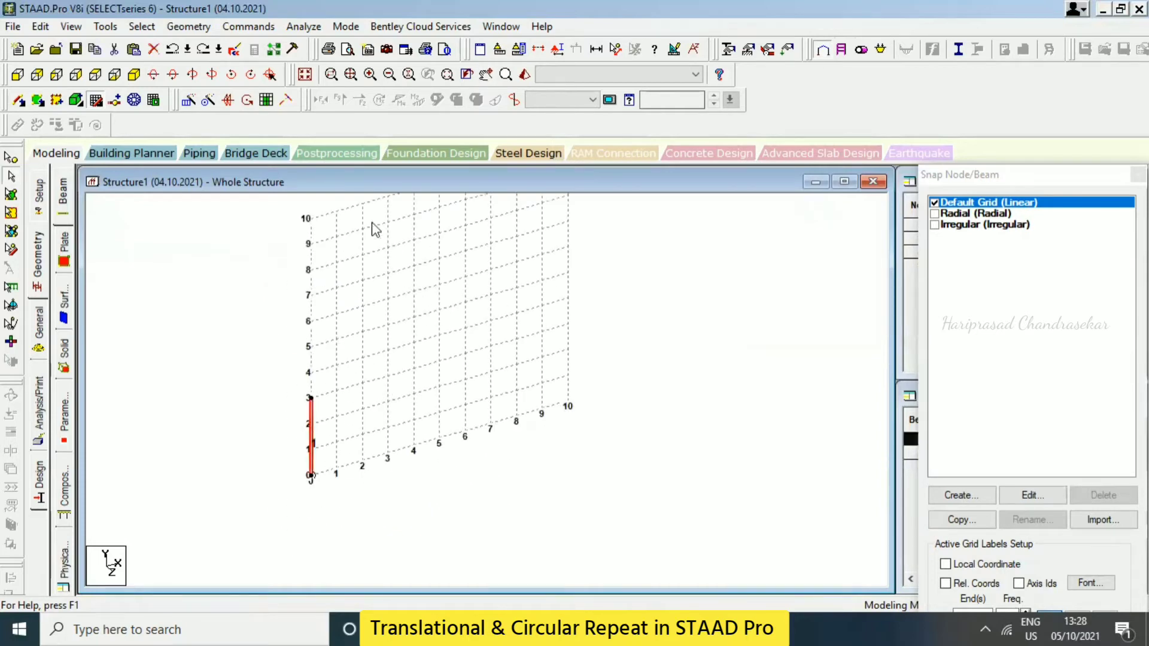
{"action": "left_click", "coordinate": [205, 105]}
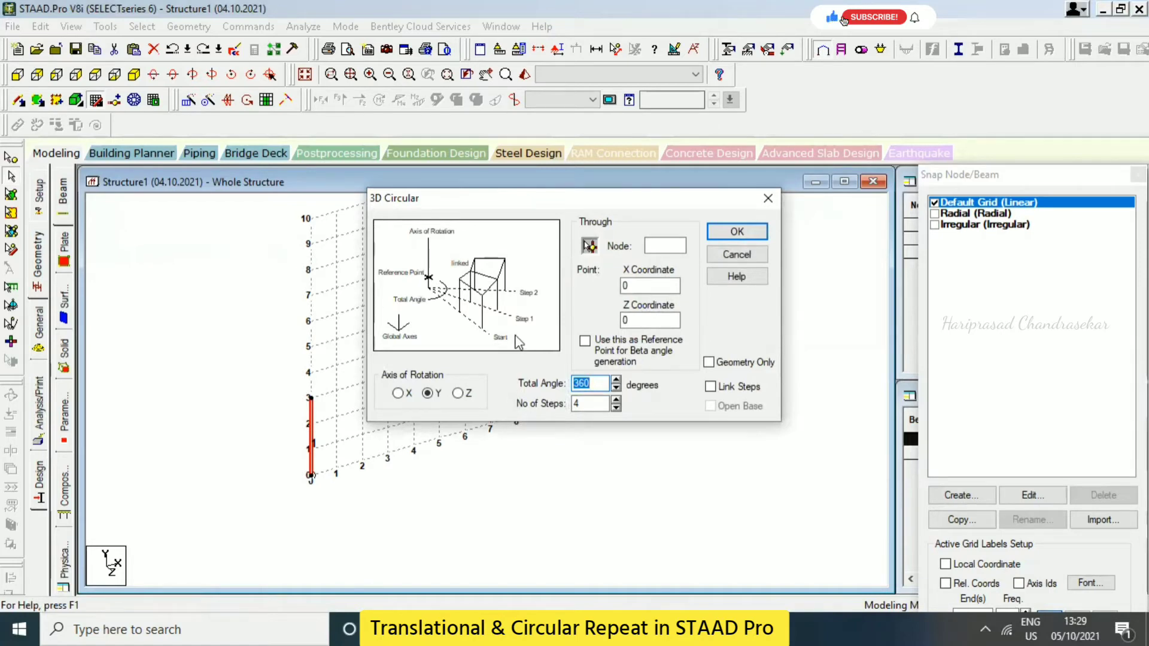
{"action": "key", "text": "Return"}
Add a beam from the existing column's top to grid position 5 along X and a column down to its base
{"action": "left_click", "coordinate": [95, 101]}
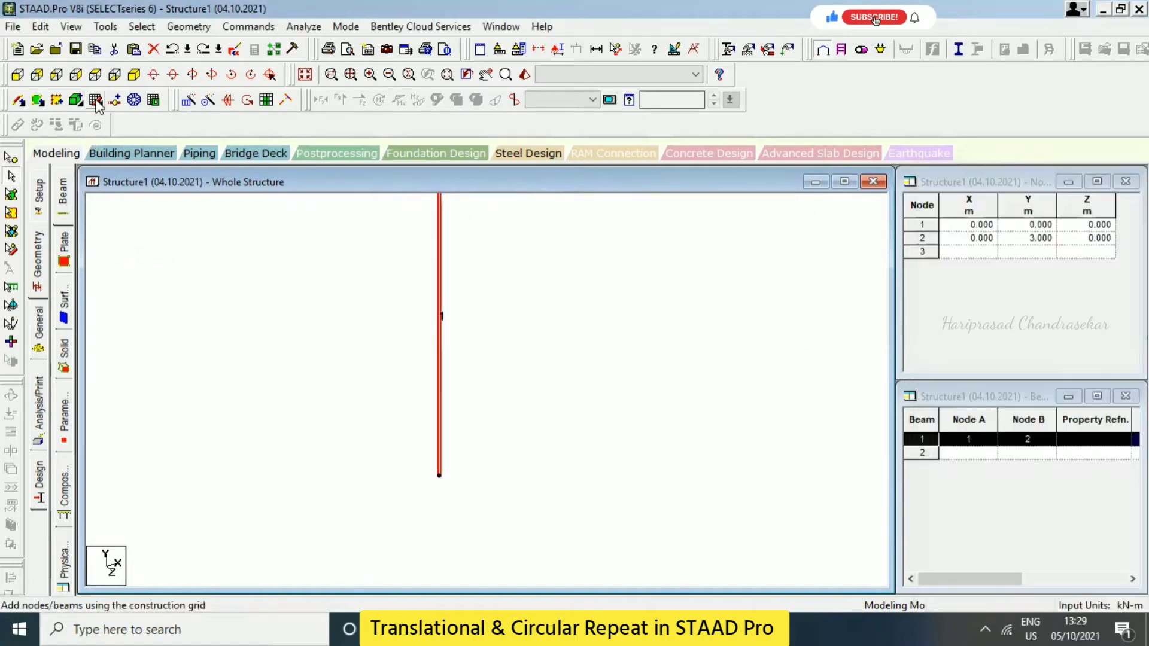
{"action": "left_click", "coordinate": [311, 397]}
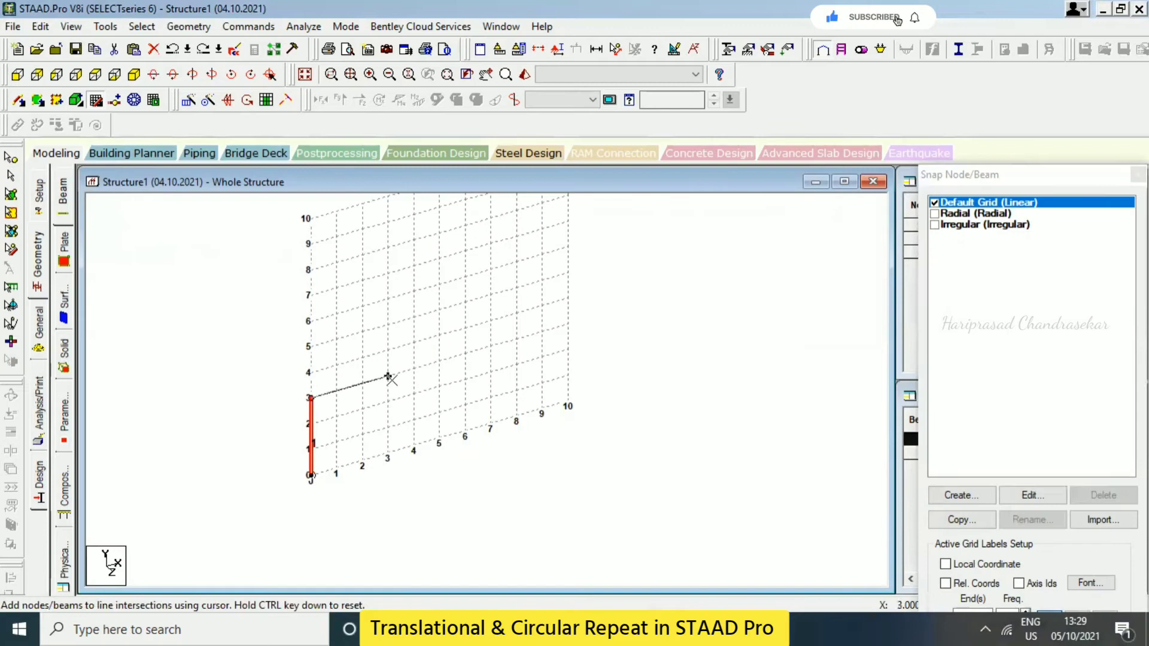
{"action": "left_click", "coordinate": [440, 360]}
{"action": "left_click", "coordinate": [439, 439]}
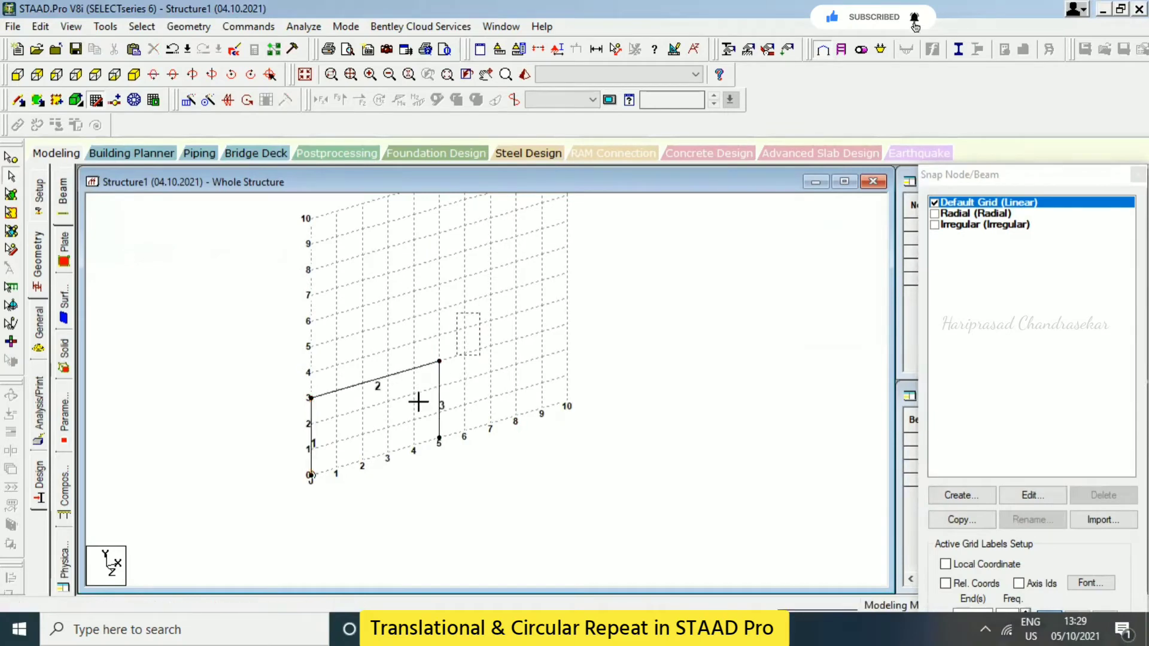
Select the beam and the new column and repeat them circularly about Y through node 2 in 3 steps over 360° with Link Steps enabled
{"action": "left_click", "coordinate": [416, 377], "text": "ctrl"}
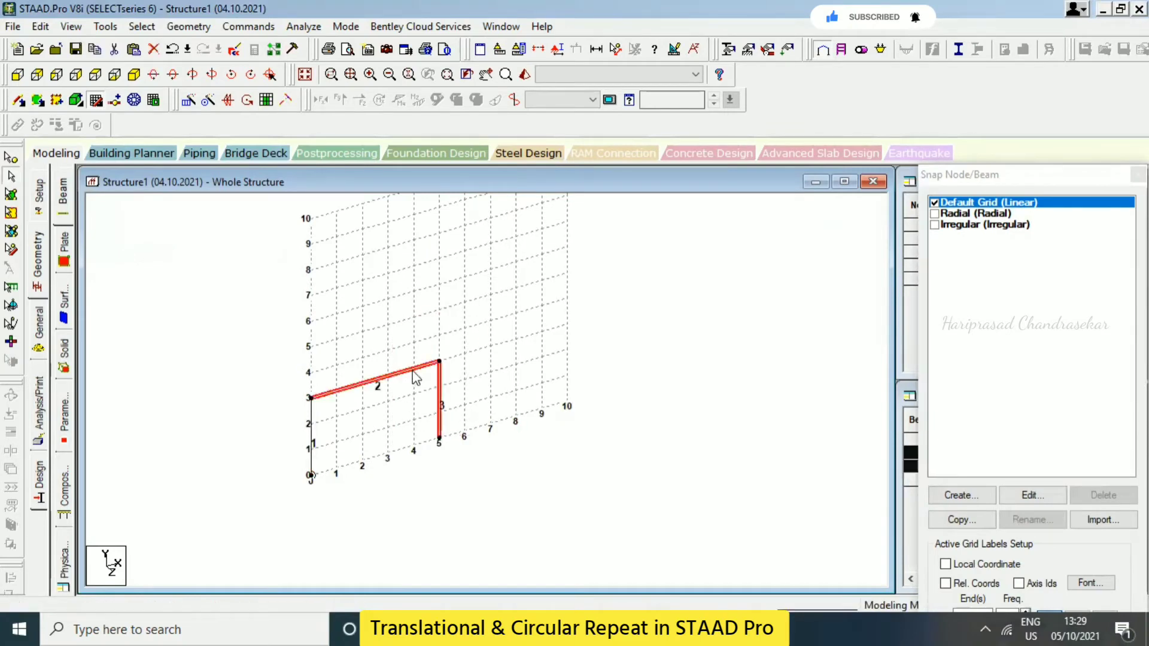
{"action": "left_click", "coordinate": [206, 99]}
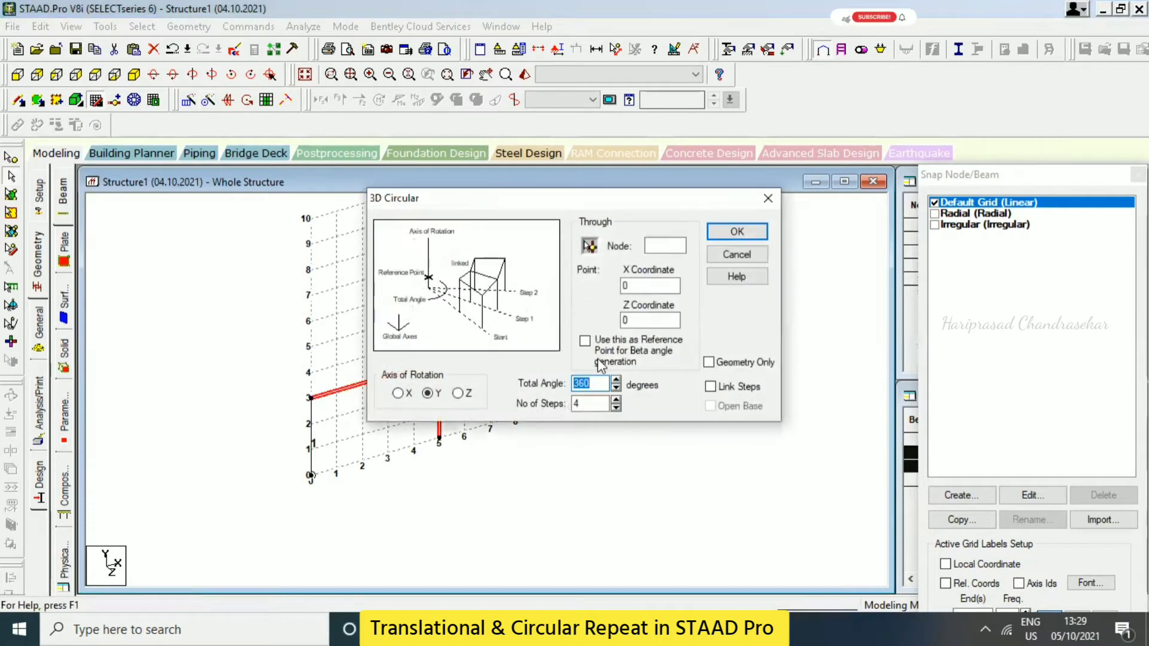
{"action": "left_click_drag", "start_coordinate": [573, 200], "coordinate": [801, 199]}
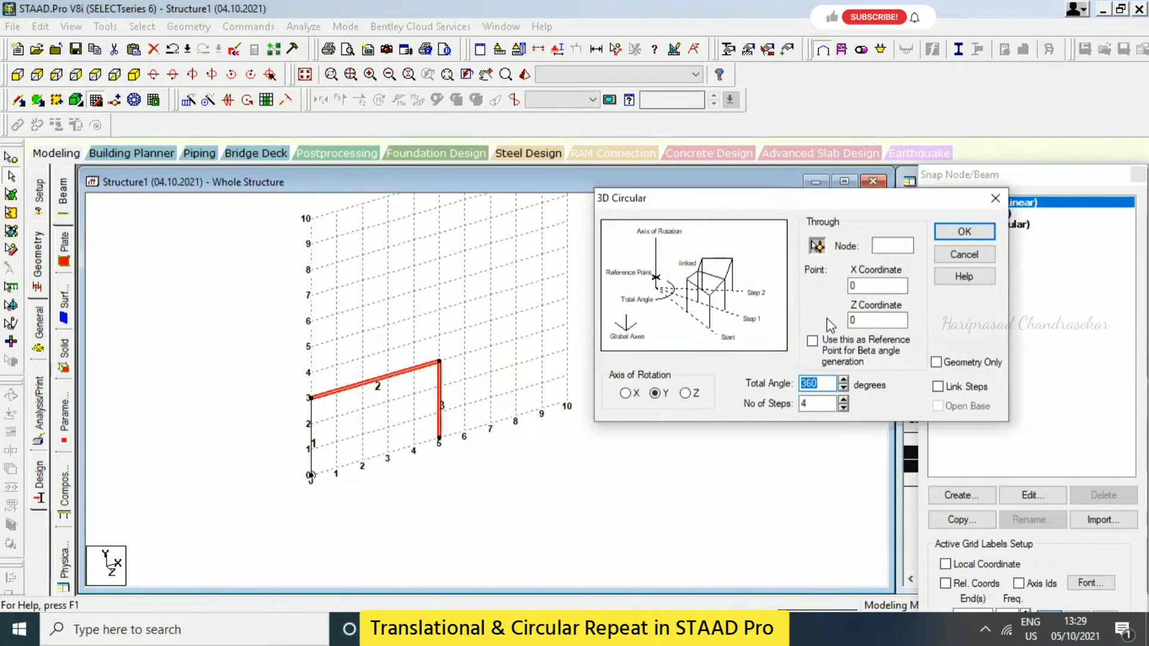
{"action": "double_click", "coordinate": [803, 404]}
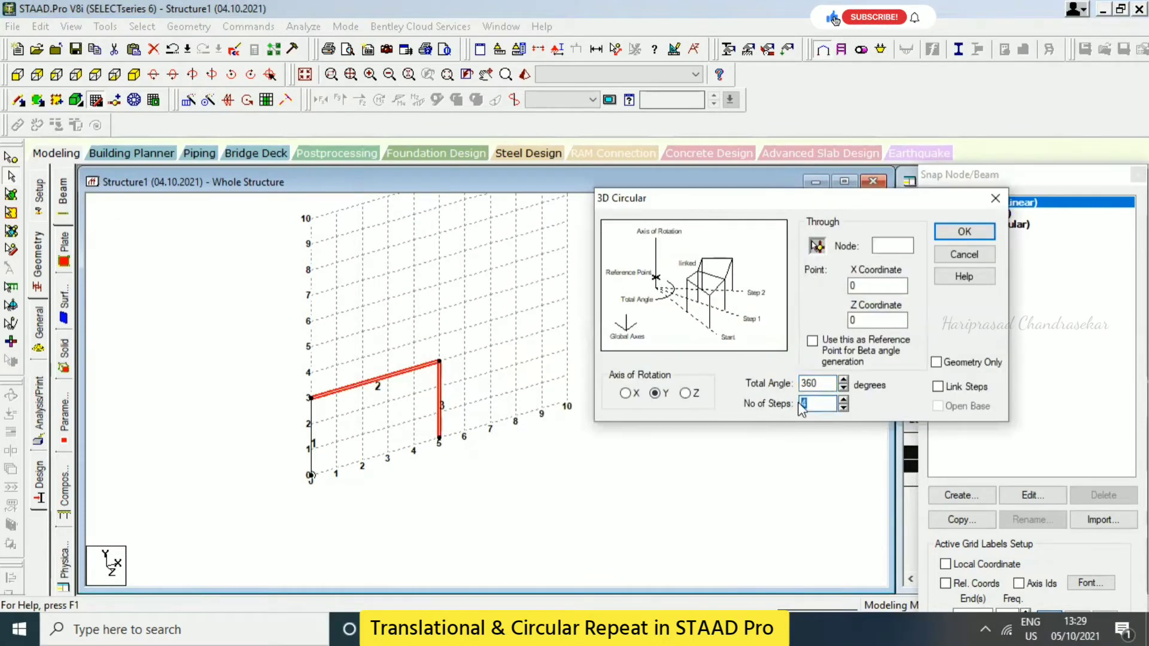
{"action": "type", "text": "3"}
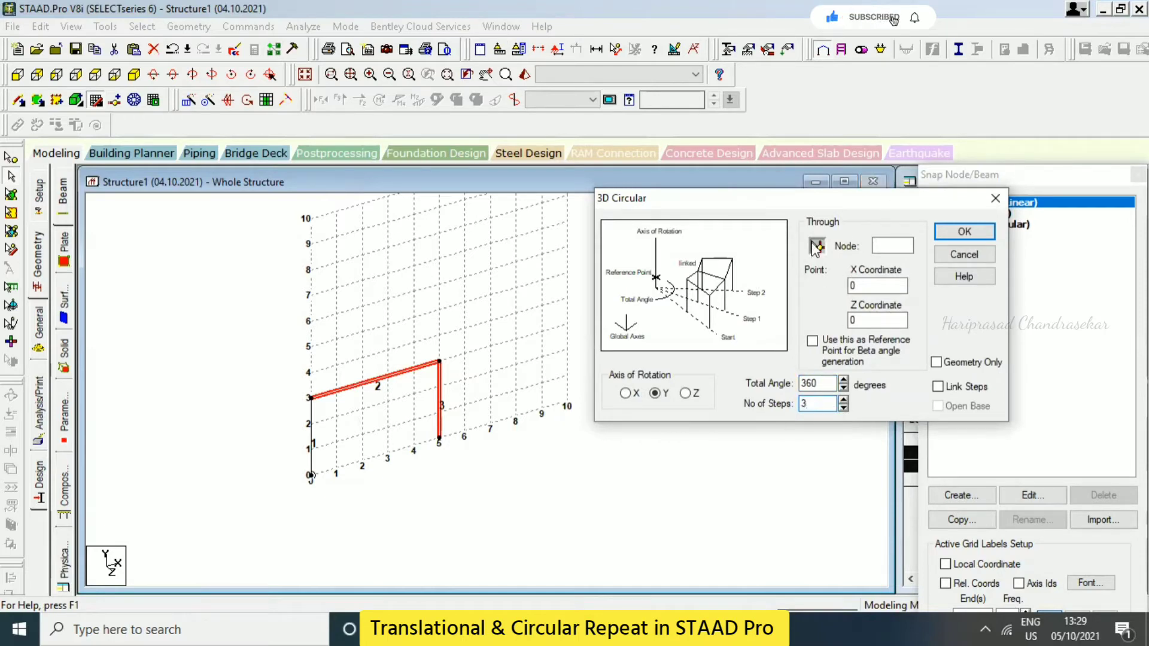
{"action": "left_click", "coordinate": [817, 246]}
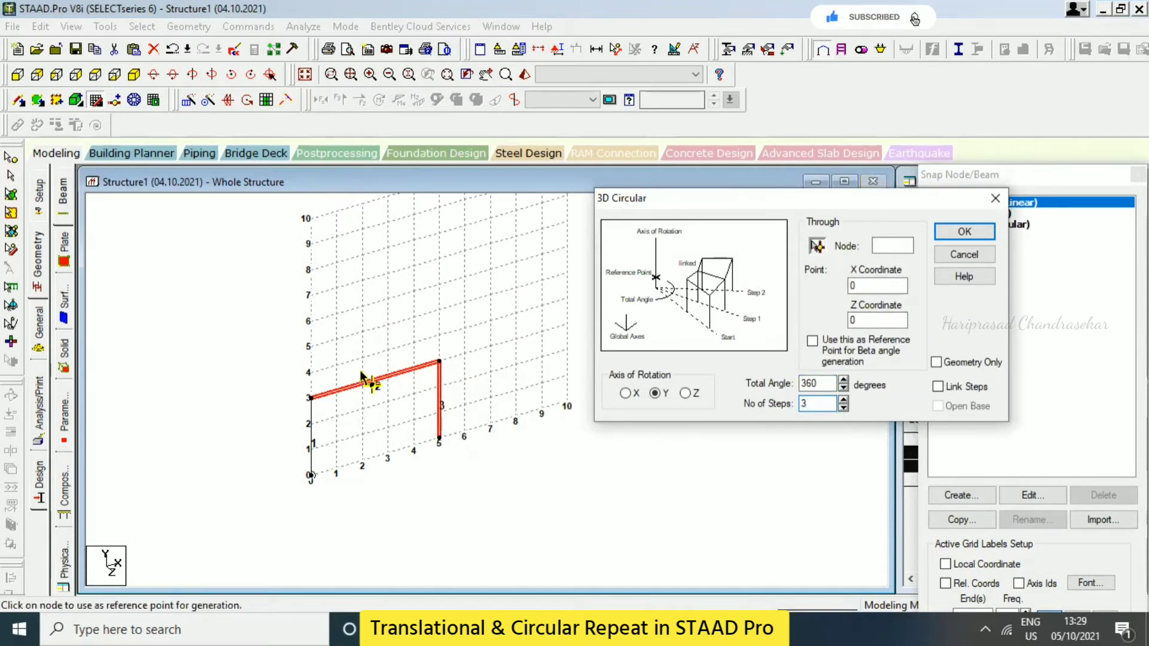
{"action": "left_click", "coordinate": [310, 398]}
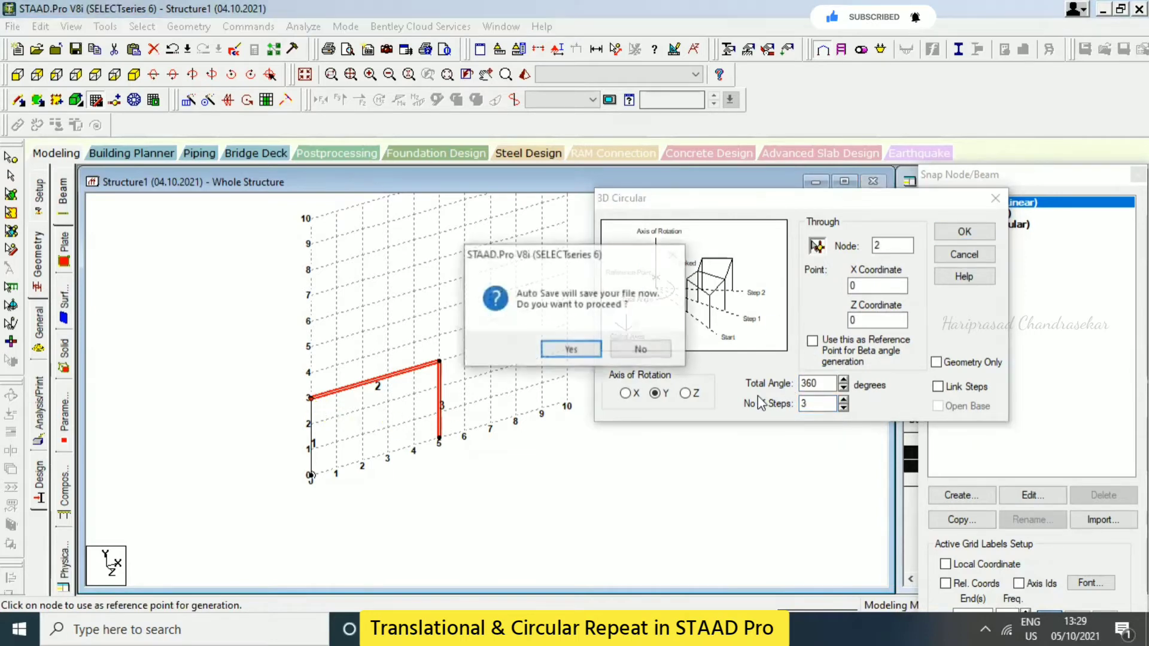
{"action": "left_click", "coordinate": [571, 350]}
{"action": "left_click", "coordinate": [472, 336]}
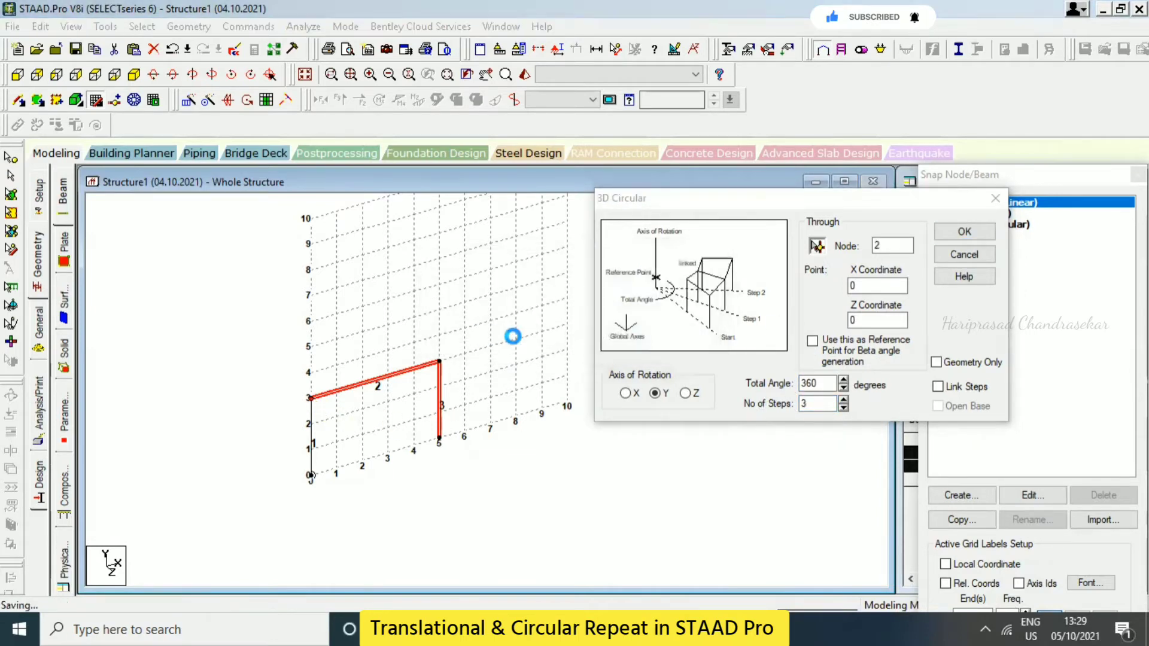
{"action": "left_click", "coordinate": [938, 387]}
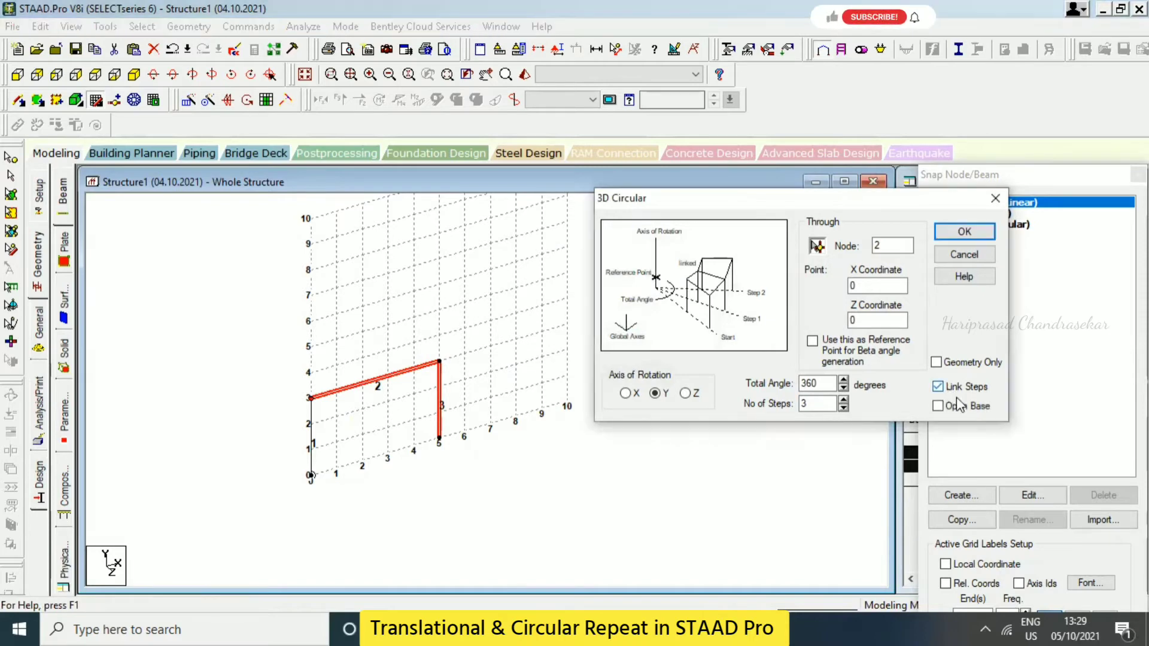
{"action": "left_click", "coordinate": [959, 232]}
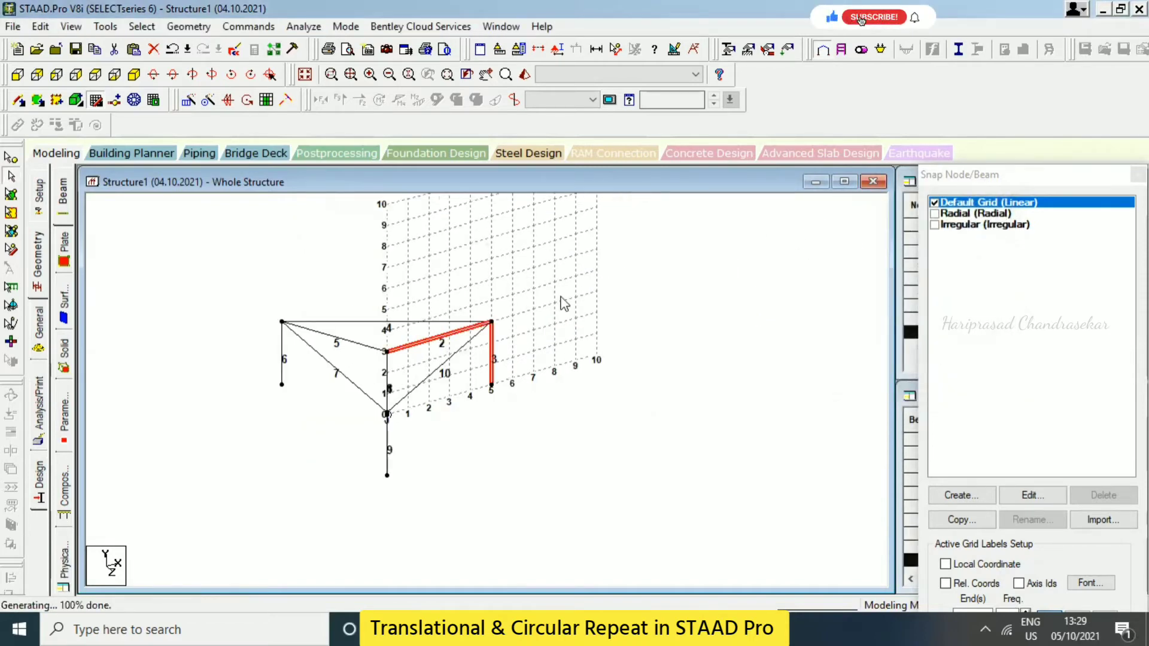
Undo the three-step circular repeat
{"action": "left_click", "coordinate": [458, 352]}
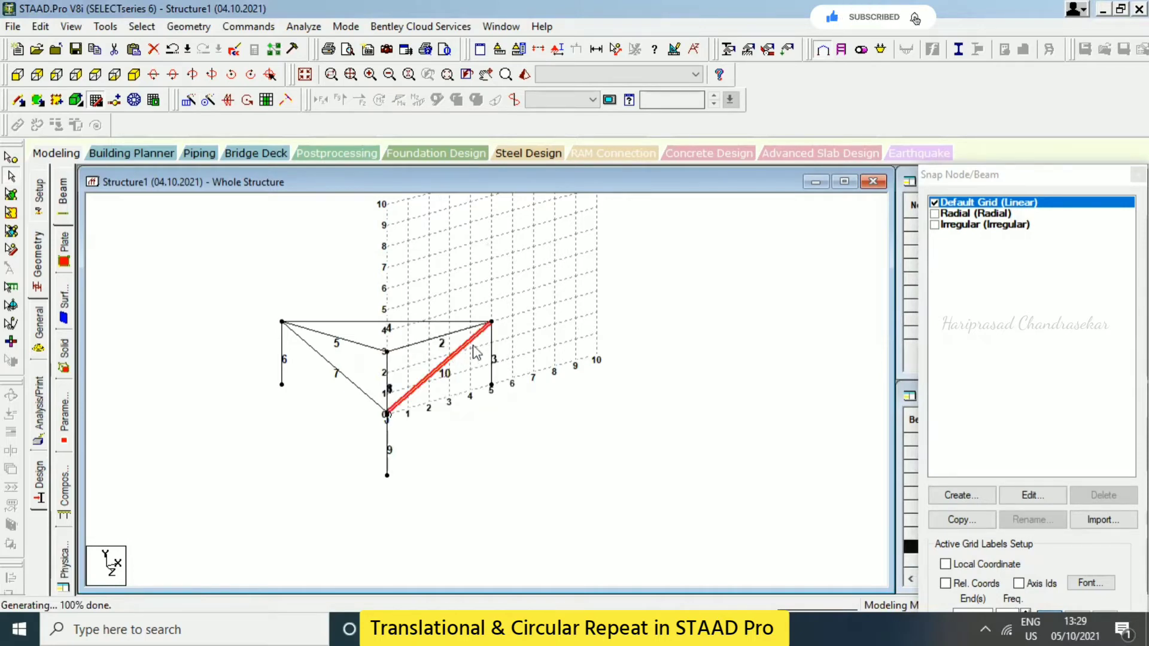
{"action": "key", "text": "ctrl+z"}
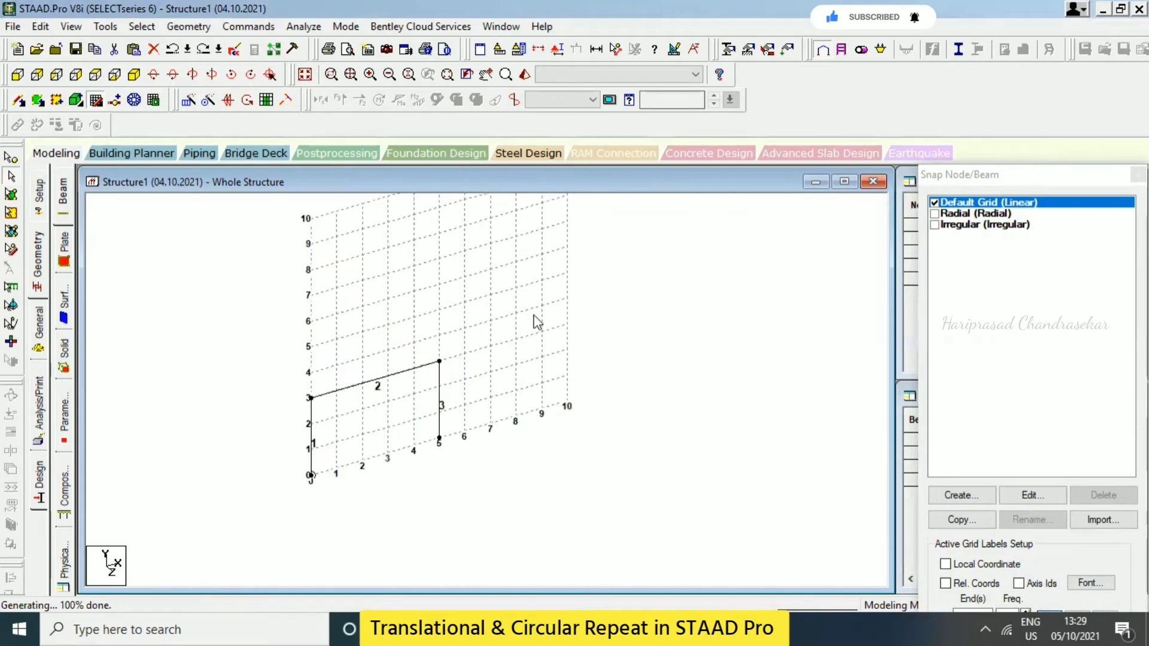
Repeat the beam and outer column circularly about Y through node 2 in 12 steps over 360°, with Link Steps and Open Base enabled
{"action": "left_click", "coordinate": [429, 364], "text": "ctrl"}
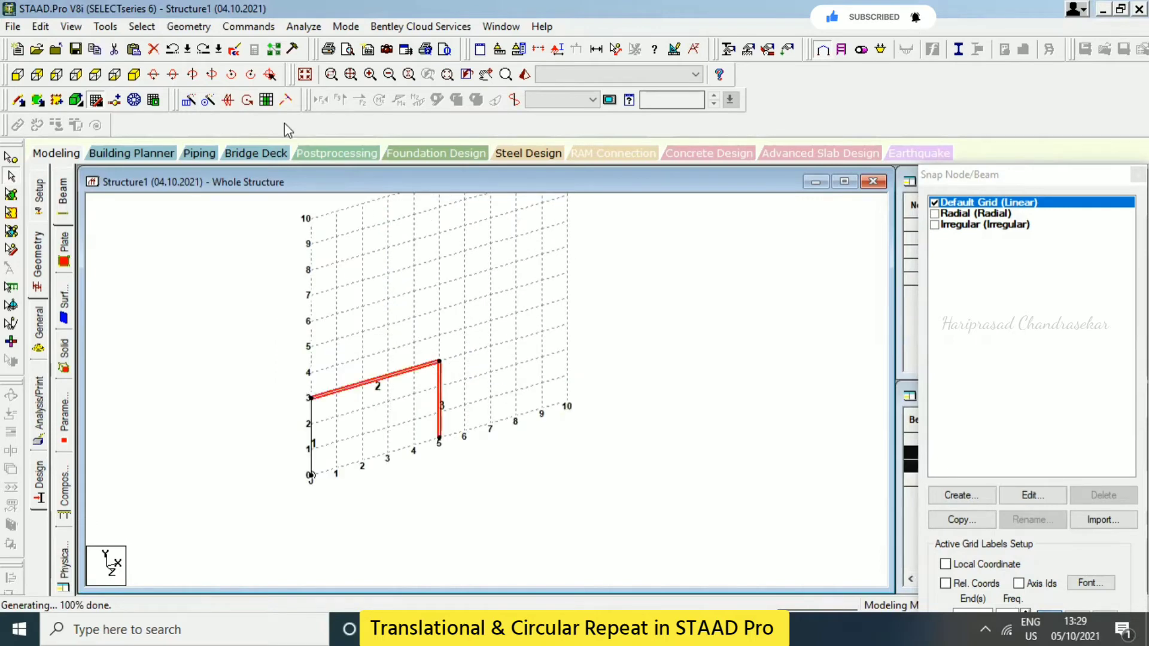
{"action": "left_click", "coordinate": [207, 100]}
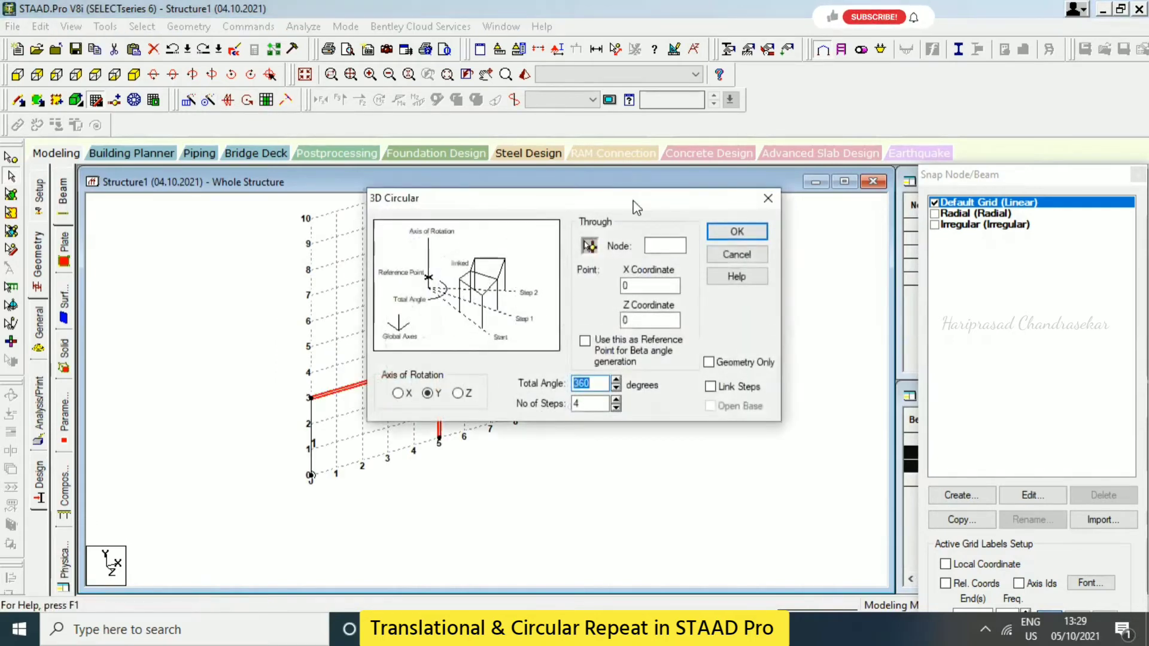
{"action": "left_click_drag", "start_coordinate": [636, 202], "coordinate": [939, 216]}
{"action": "left_click", "coordinate": [897, 418]}
{"action": "left_click_drag", "start_coordinate": [898, 417], "coordinate": [838, 425]}
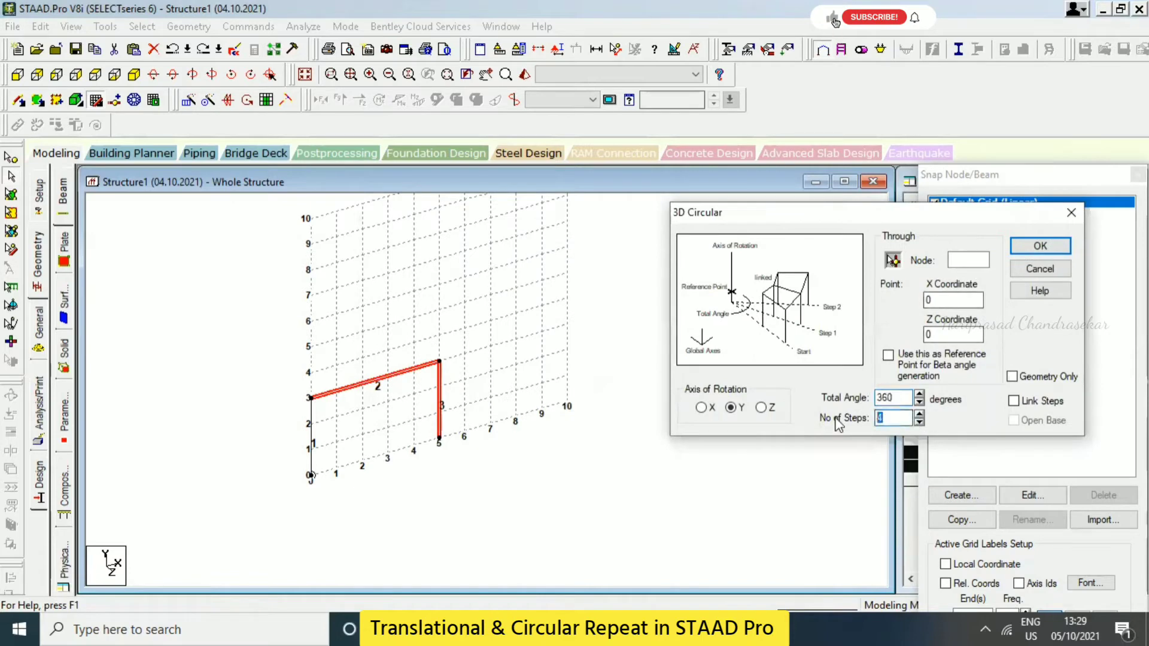
{"action": "type", "text": "12"}
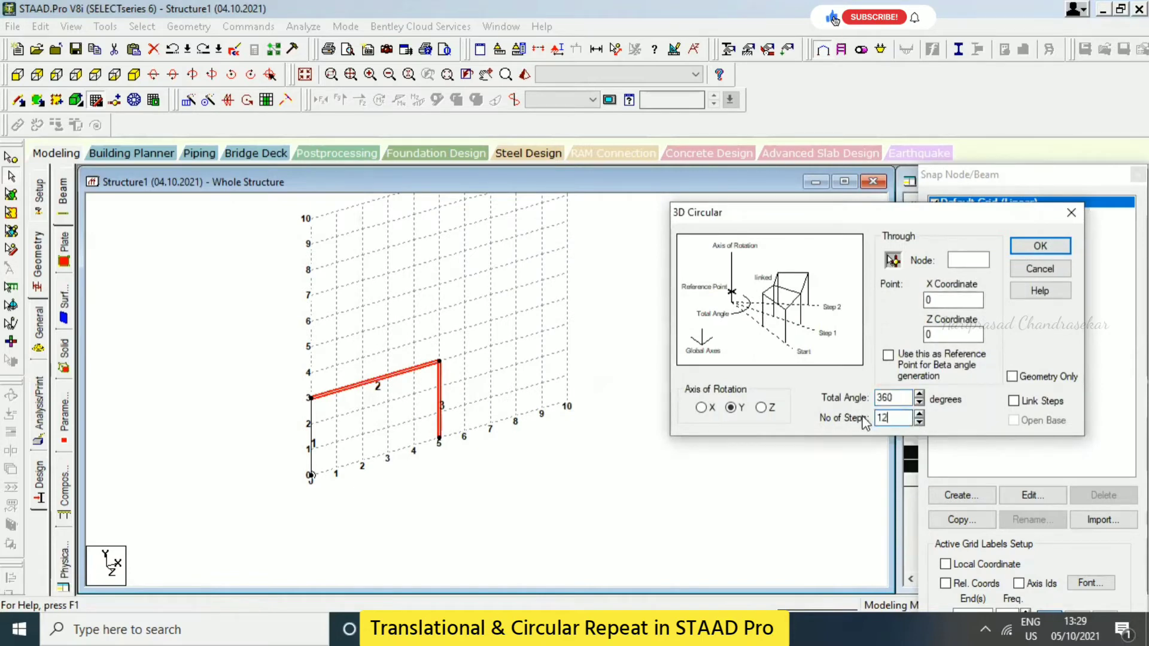
{"action": "left_click", "coordinate": [1016, 402]}
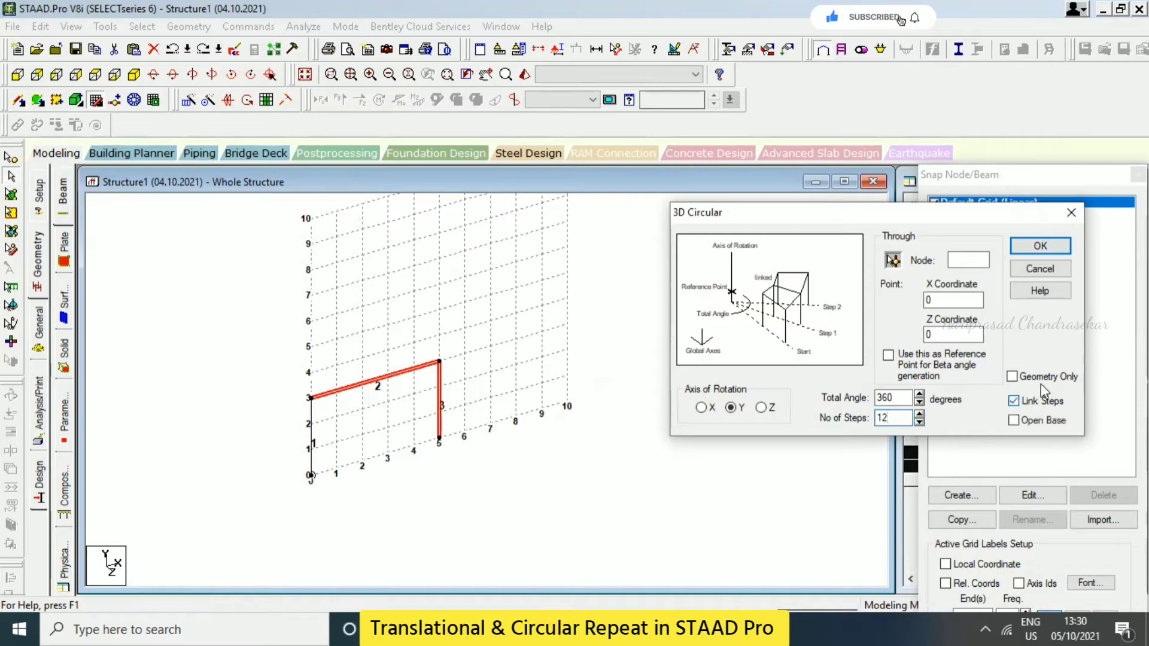
{"action": "left_click", "coordinate": [1014, 420]}
{"action": "left_click", "coordinate": [893, 259]}
{"action": "left_click", "coordinate": [311, 398]}
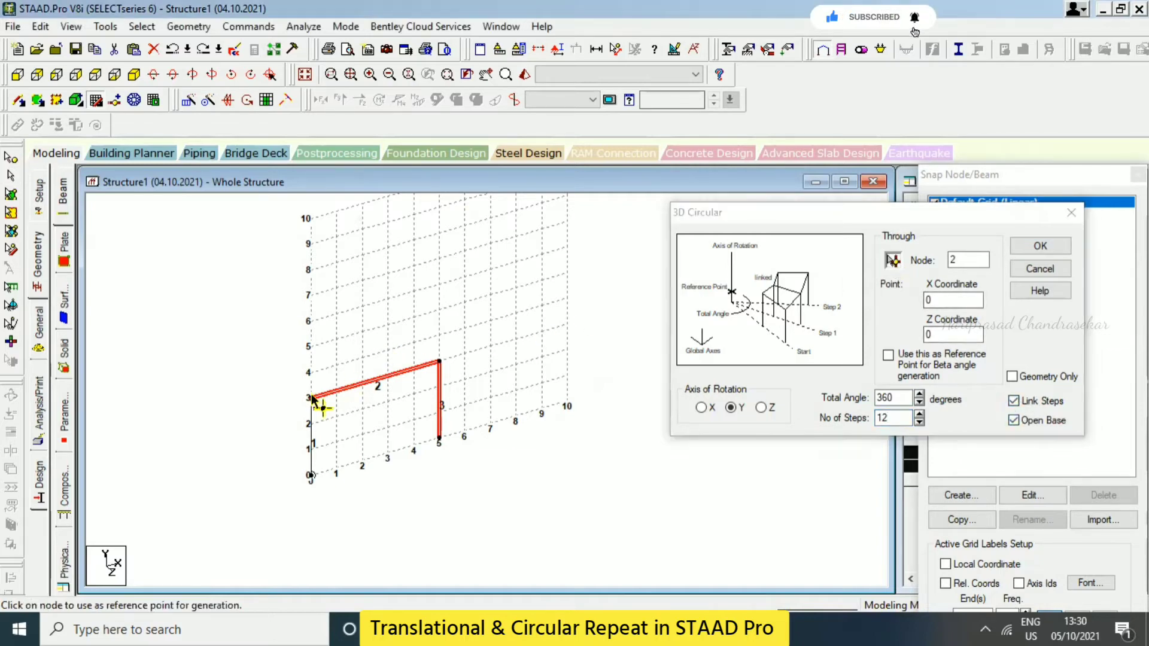
{"action": "left_click", "coordinate": [1038, 246]}
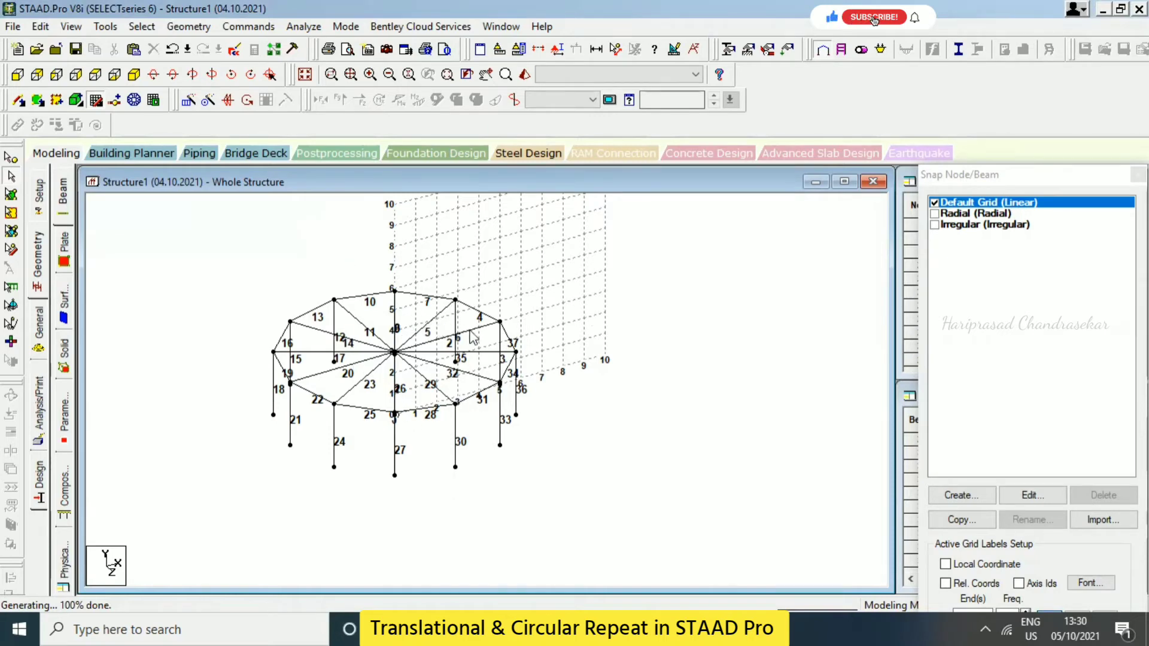
Inspect the circular frame from different angles in a 3D rendered view and close that view
{"action": "scroll", "coordinate": [546, 295], "scroll_direction": "up", "scroll_amount": 2}
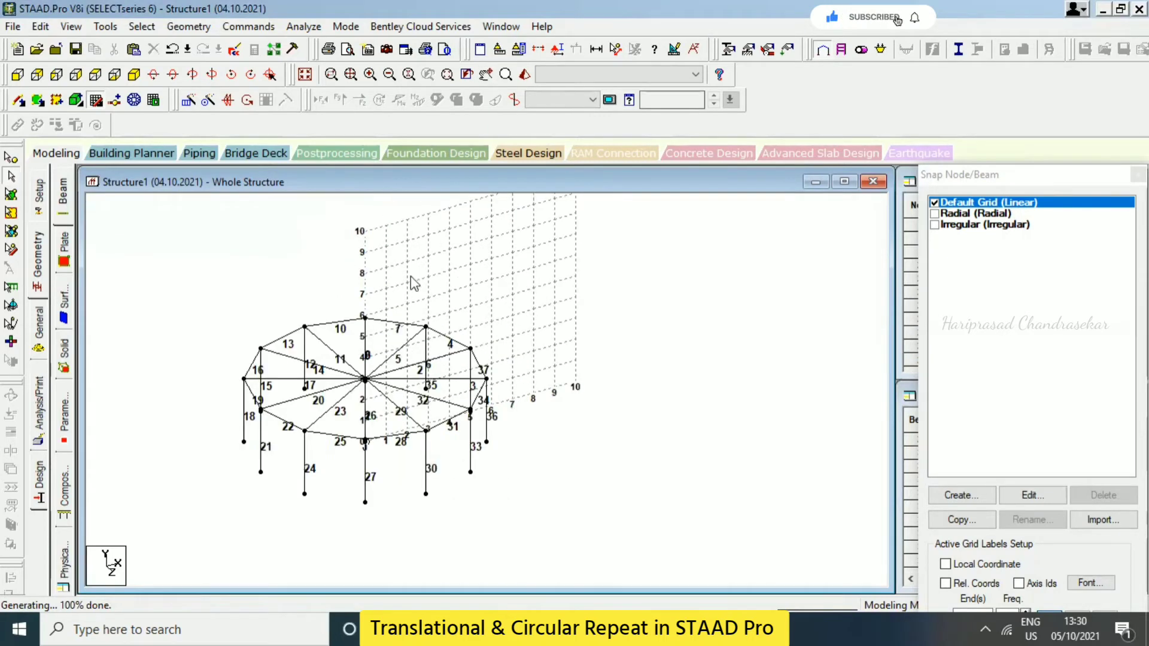
{"action": "right_click", "coordinate": [610, 353]}
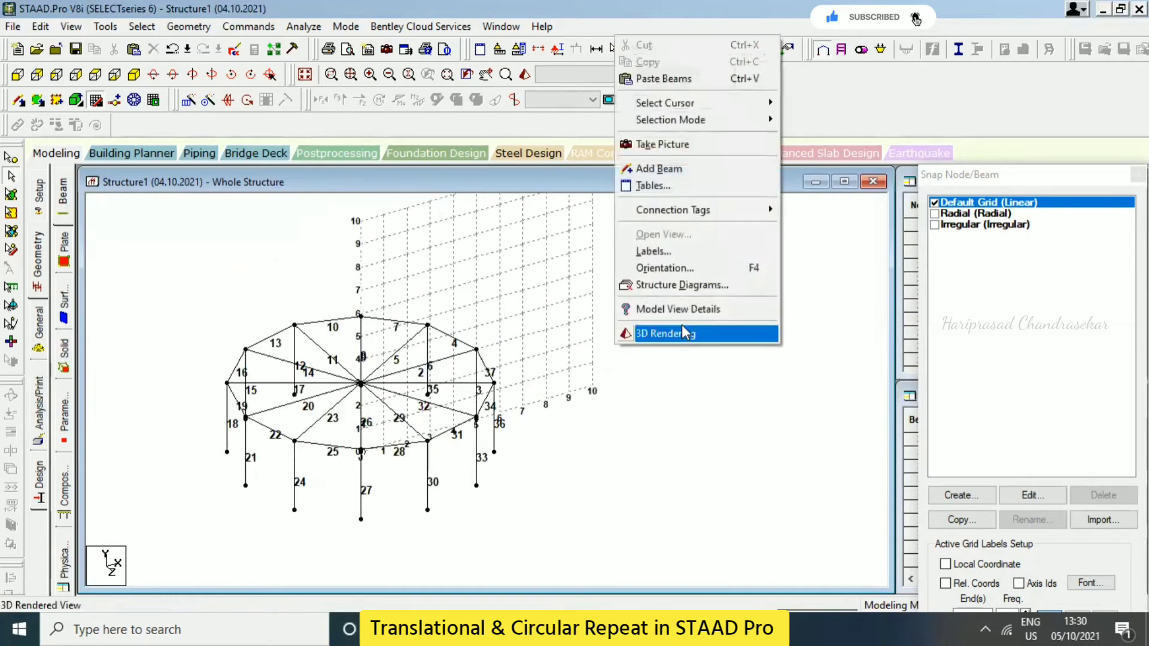
{"action": "left_click", "coordinate": [680, 328]}
{"action": "left_click_drag", "start_coordinate": [633, 393], "coordinate": [674, 272]}
{"action": "double_click", "coordinate": [656, 254]}
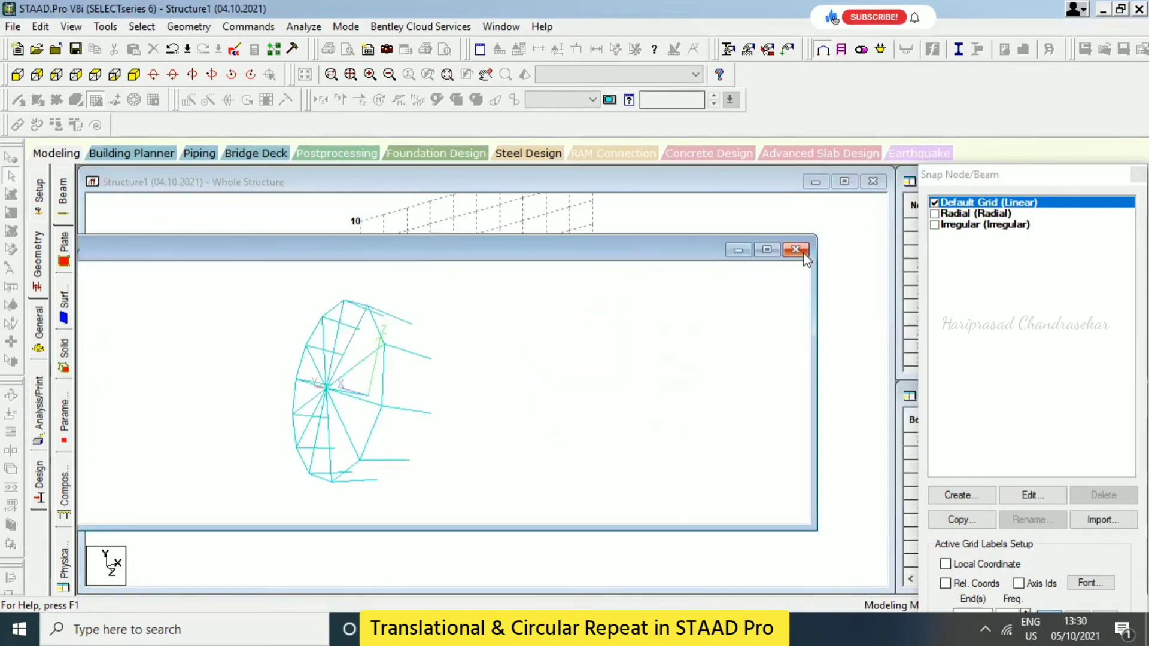
{"action": "left_click", "coordinate": [799, 250]}
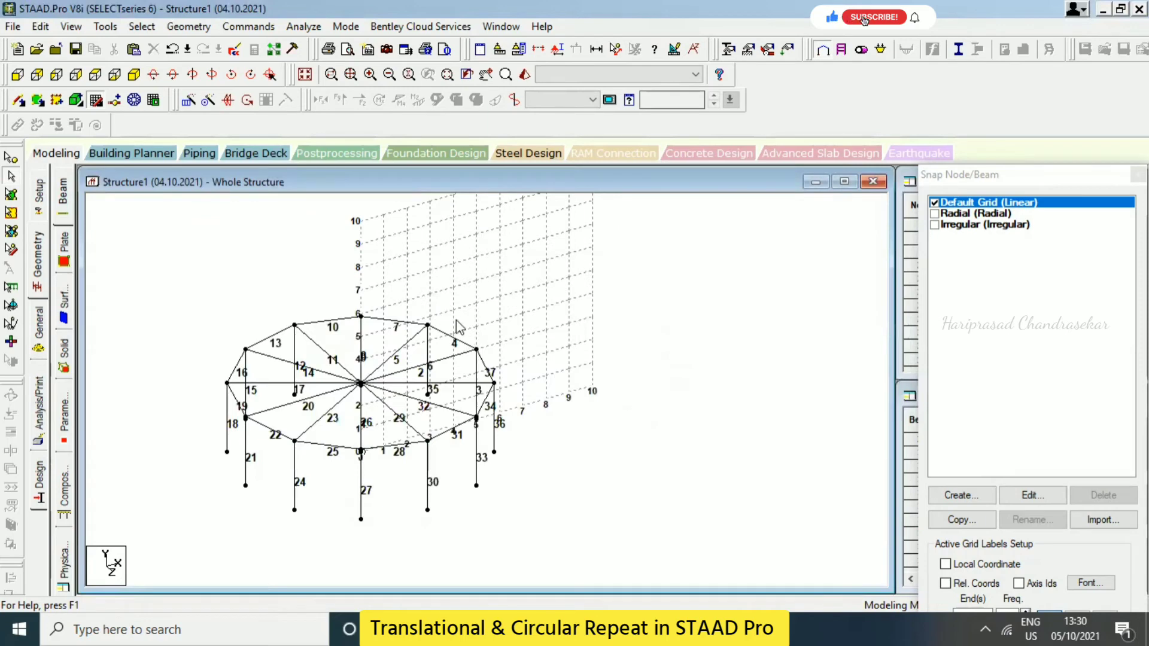
Undo the twelve-step circular repeat
{"action": "key", "text": "ctrl+z"}
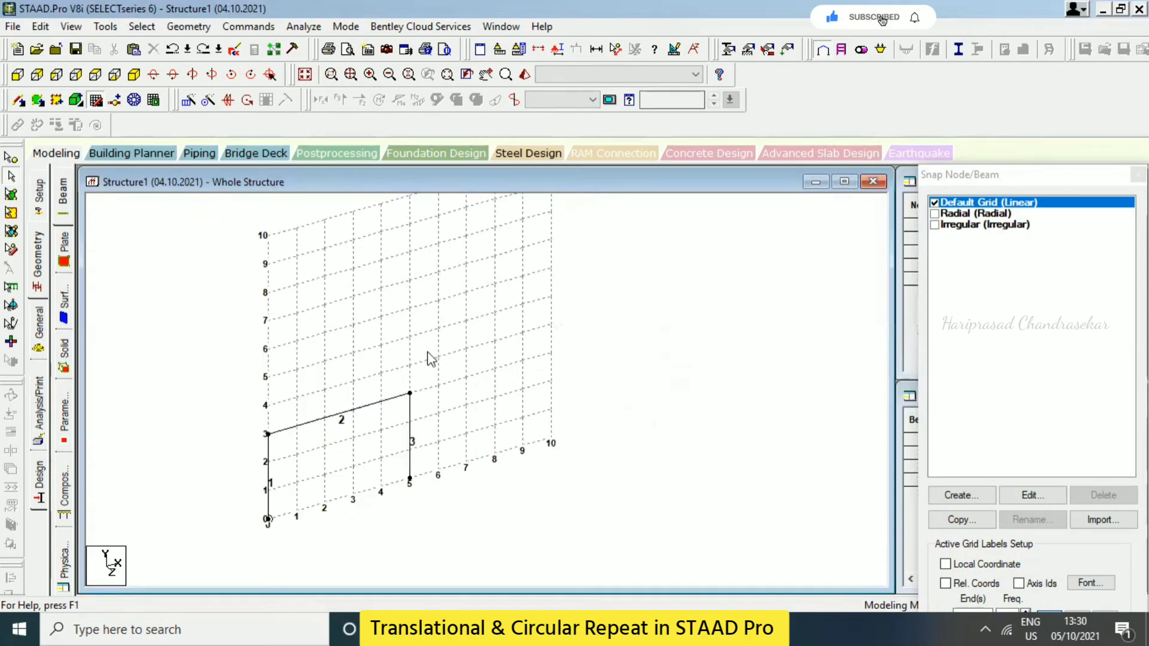
Repeat the whole portal circularly about Y through X 6, Z 3 in 4 steps over 360° with Link Steps and Open Base, and undo it
{"action": "left_click_drag", "start_coordinate": [458, 346], "coordinate": [234, 537]}
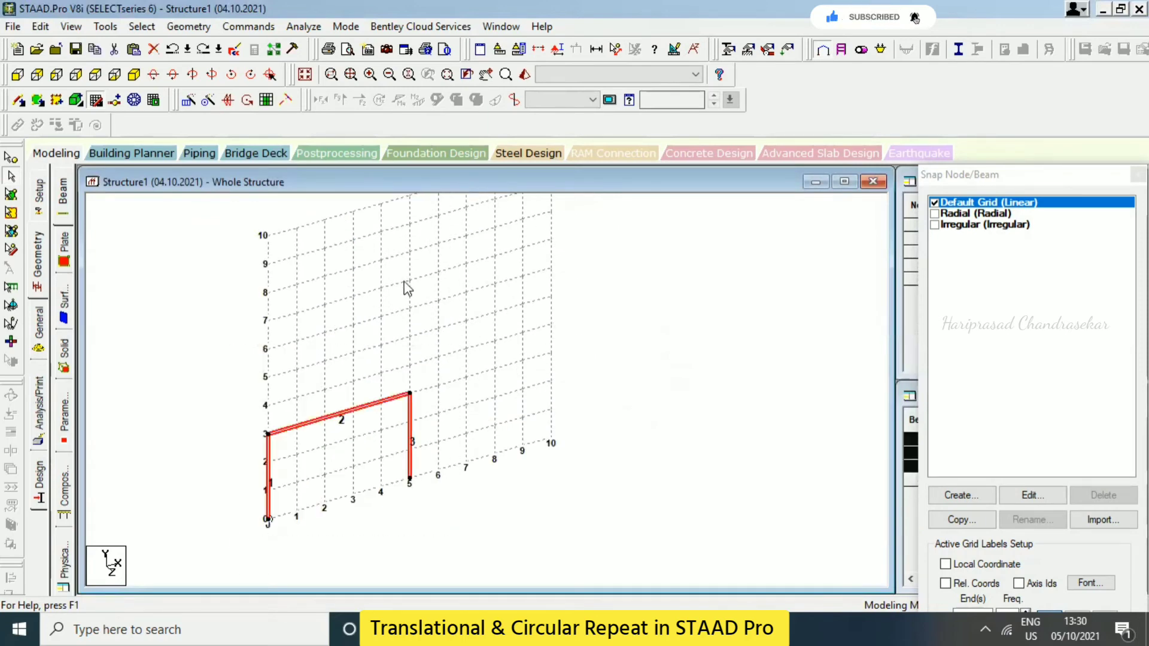
{"action": "left_click", "coordinate": [208, 100]}
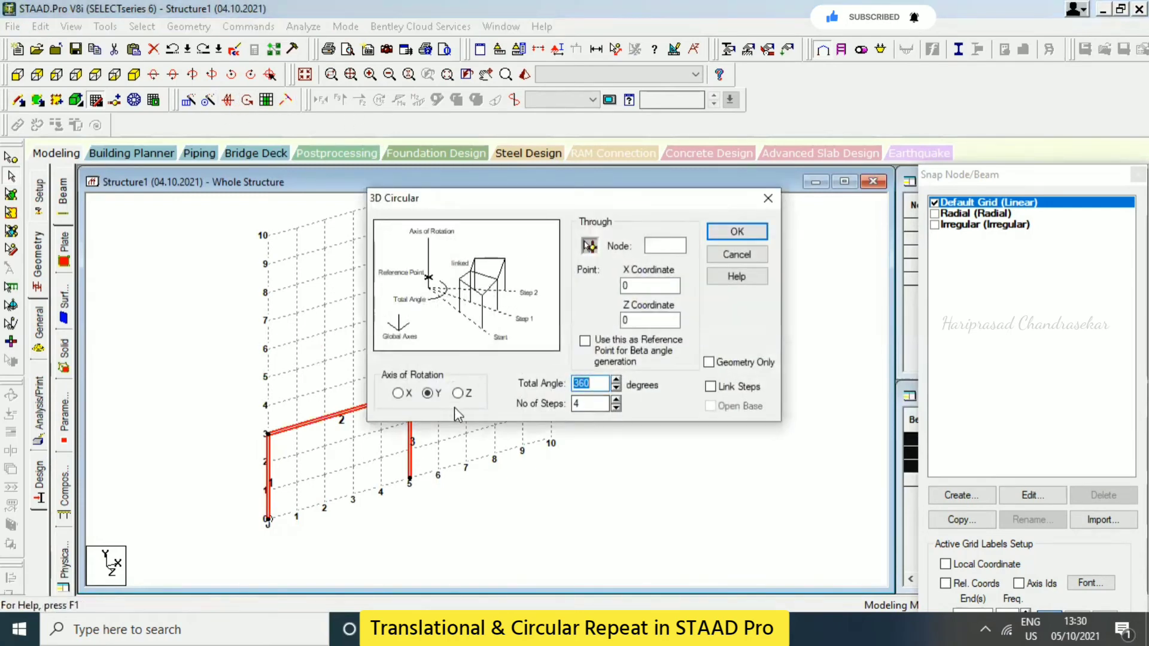
{"action": "left_click", "coordinate": [593, 404]}
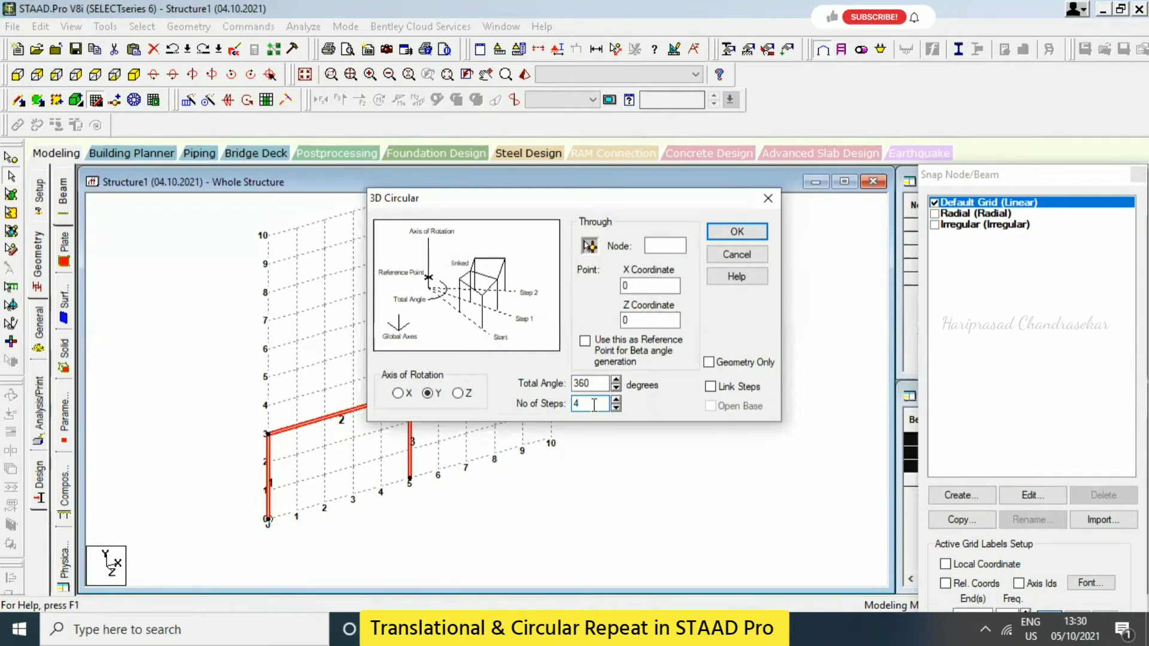
{"action": "left_click_drag", "start_coordinate": [612, 199], "coordinate": [768, 188]}
{"action": "left_click_drag", "start_coordinate": [805, 276], "coordinate": [731, 283]}
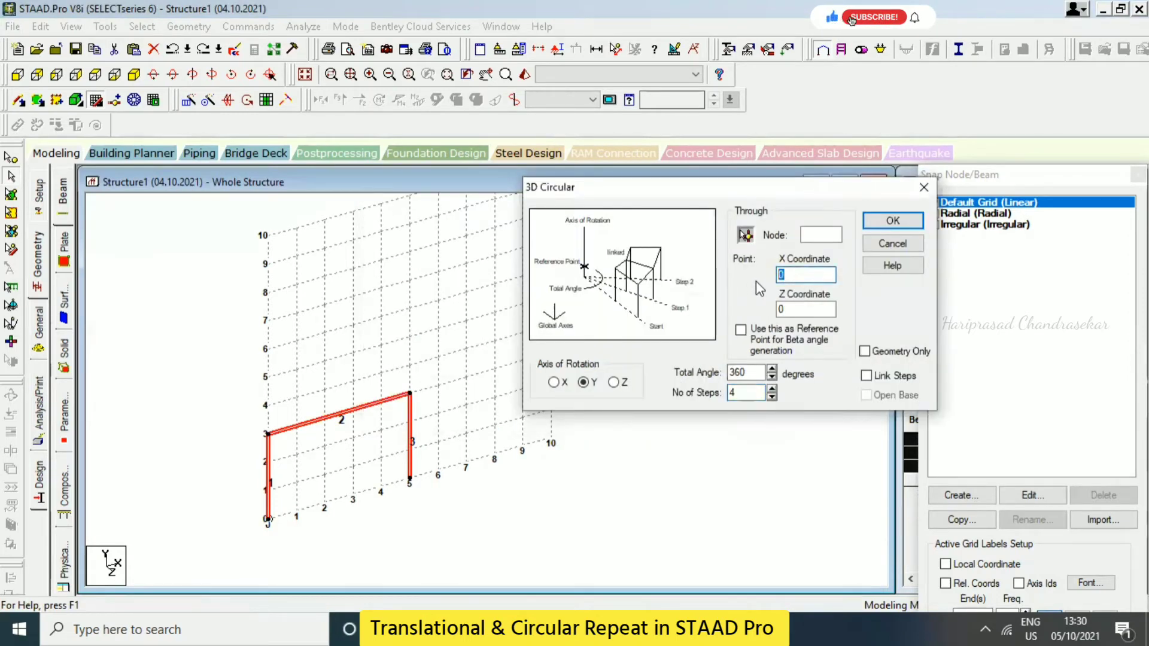
{"action": "type", "text": "6"}
{"action": "key", "text": "Tab"}
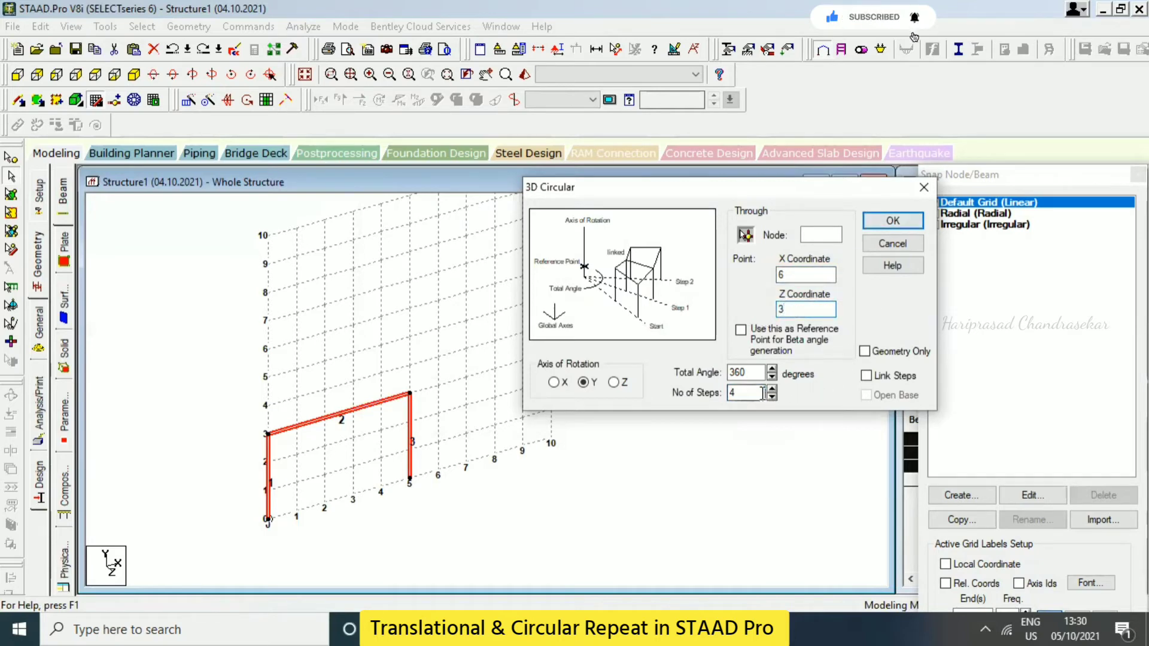
{"action": "type", "text": "3"}
{"action": "left_click", "coordinate": [866, 375]}
{"action": "left_click", "coordinate": [866, 395]}
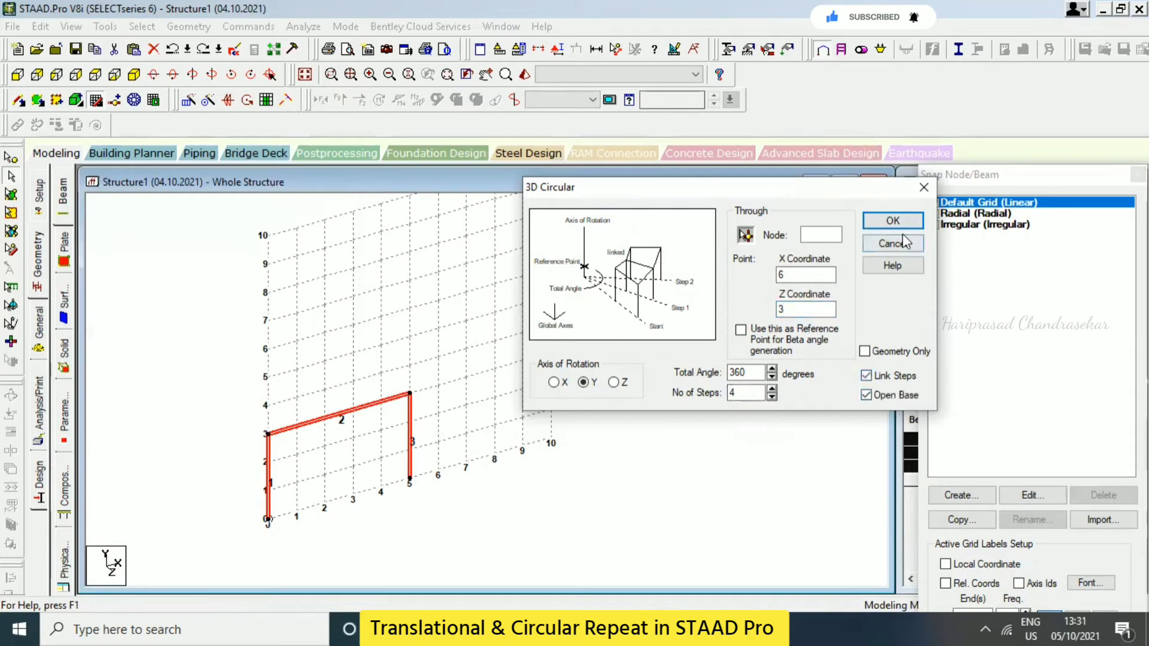
{"action": "left_click", "coordinate": [892, 221]}
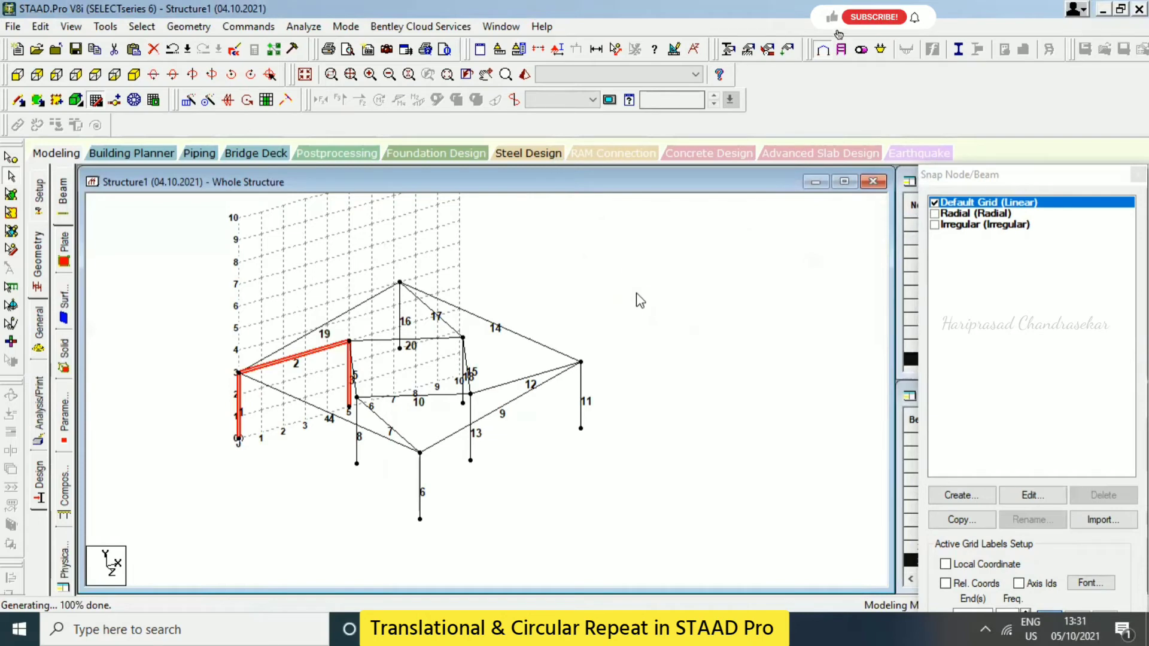
{"action": "key", "text": "ctrl+z"}
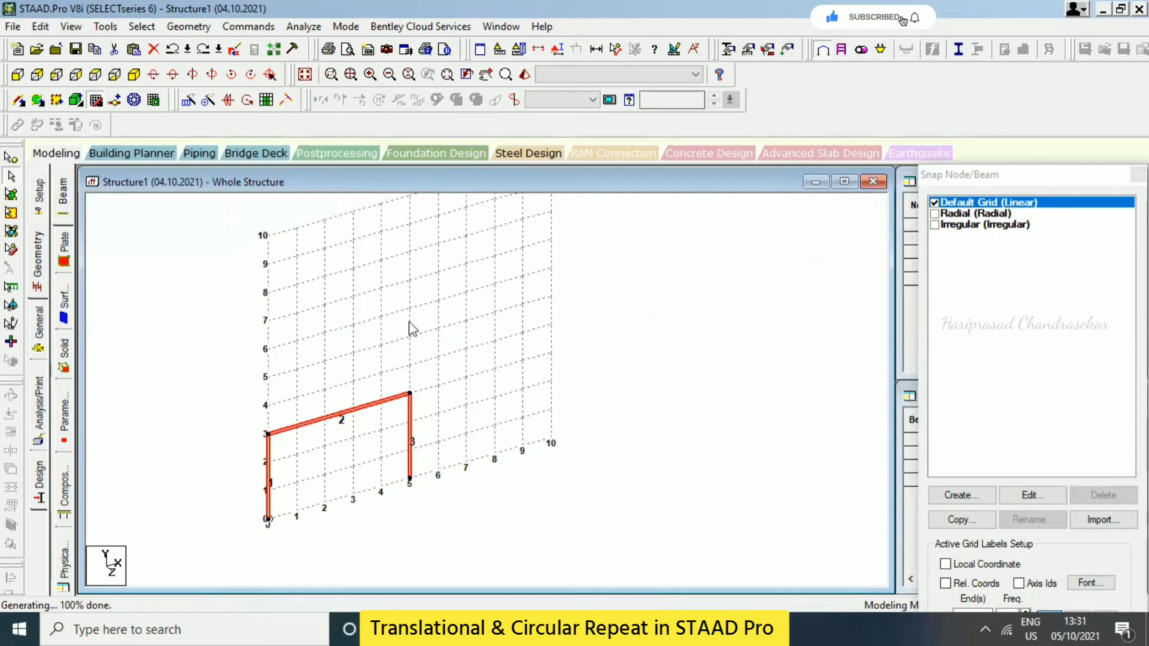
Repeat the portal circularly about Y through X 6, Z 0 in 4 steps over 360° with Link Steps and Open Base, and undo it
{"action": "left_click", "coordinate": [207, 100]}
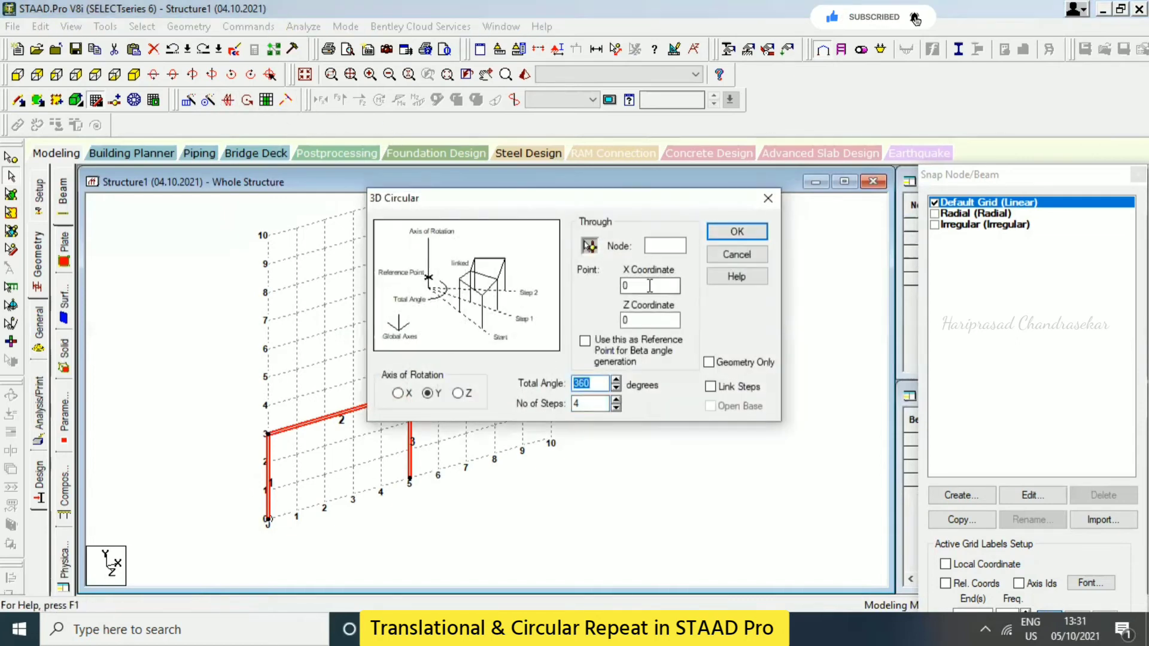
{"action": "double_click", "coordinate": [650, 286]}
{"action": "type", "text": "6"}
{"action": "left_click", "coordinate": [641, 318]}
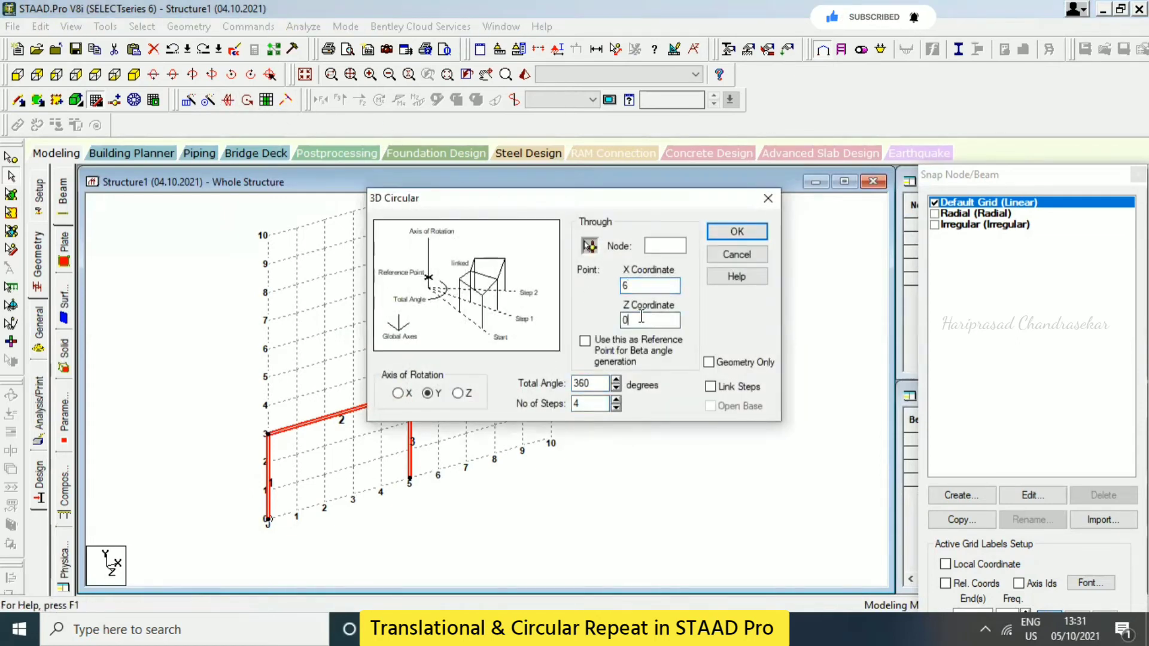
{"action": "left_click_drag", "start_coordinate": [652, 197], "coordinate": [873, 202]}
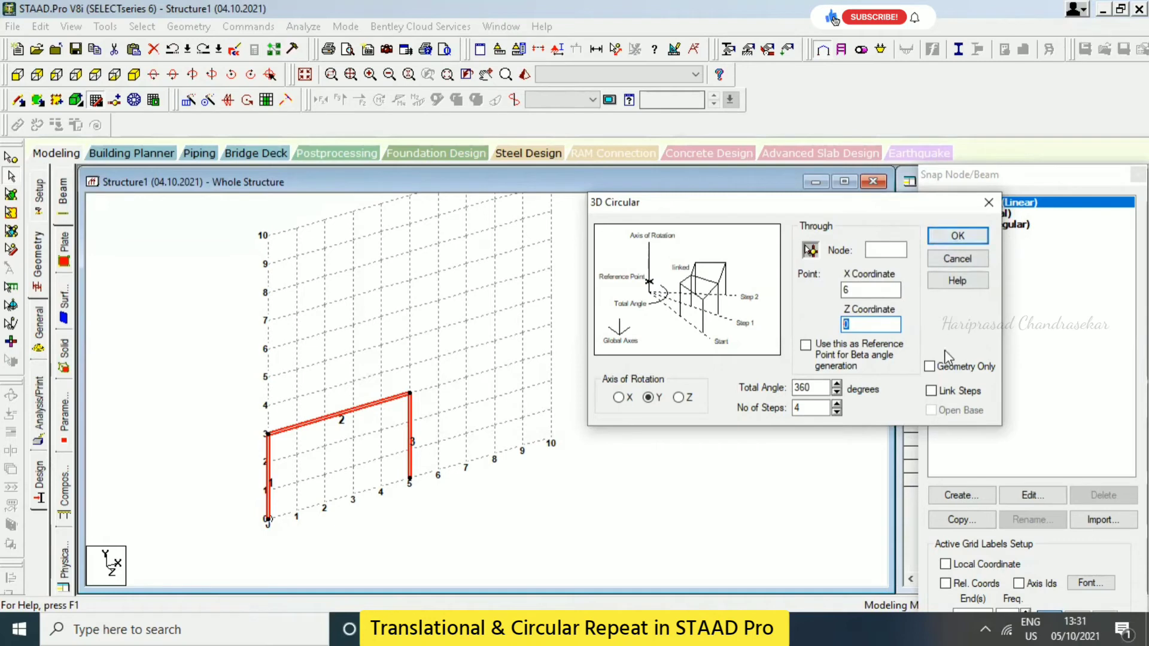
{"action": "left_click", "coordinate": [947, 390]}
{"action": "left_click", "coordinate": [931, 410]}
{"action": "left_click", "coordinate": [956, 236]}
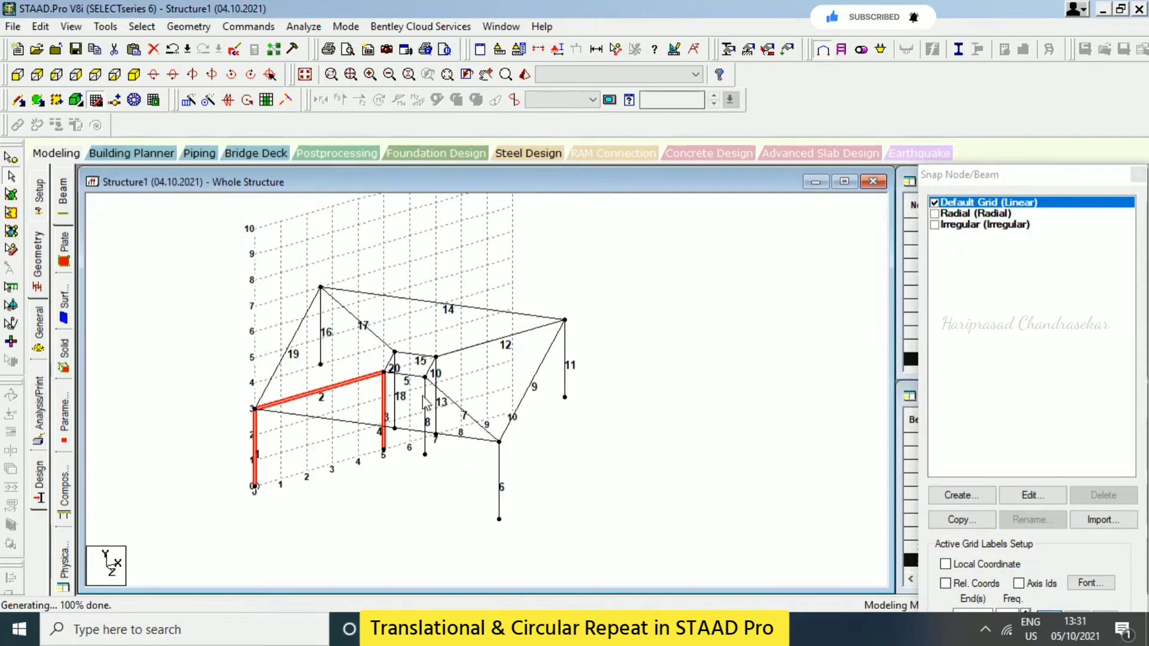
{"action": "key", "text": "ctrl+z"}
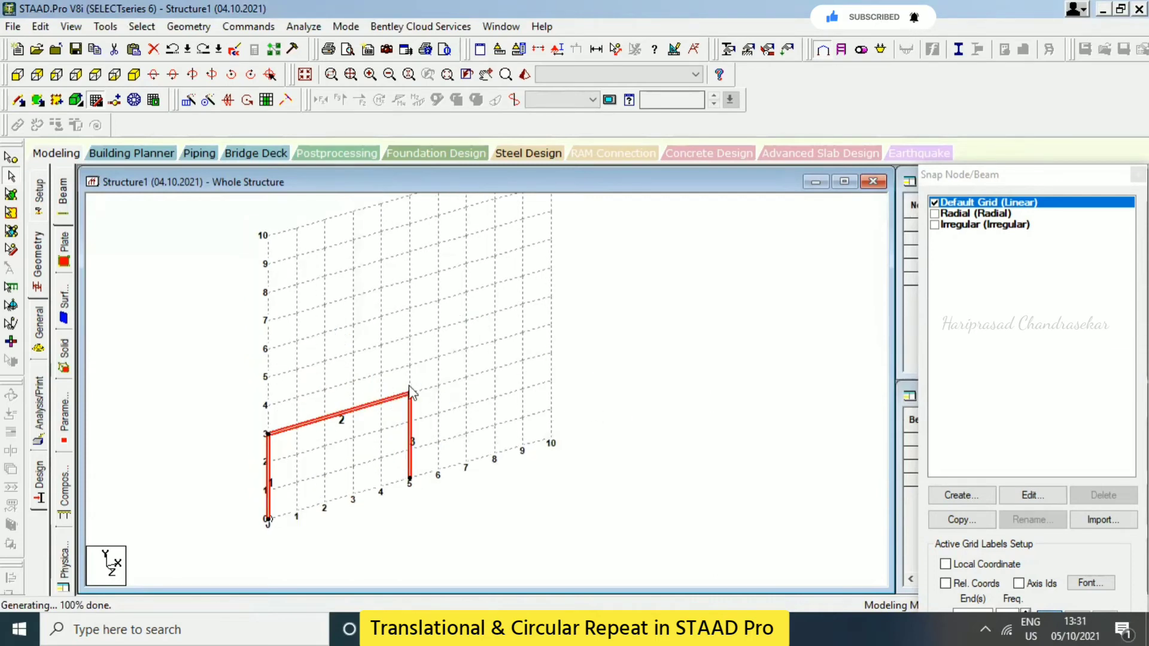
Repeat the portal circularly about Y through X 5, Z 0 in 4 steps over 360°, with Link Steps and Open Base enabled
{"action": "left_click", "coordinate": [208, 100]}
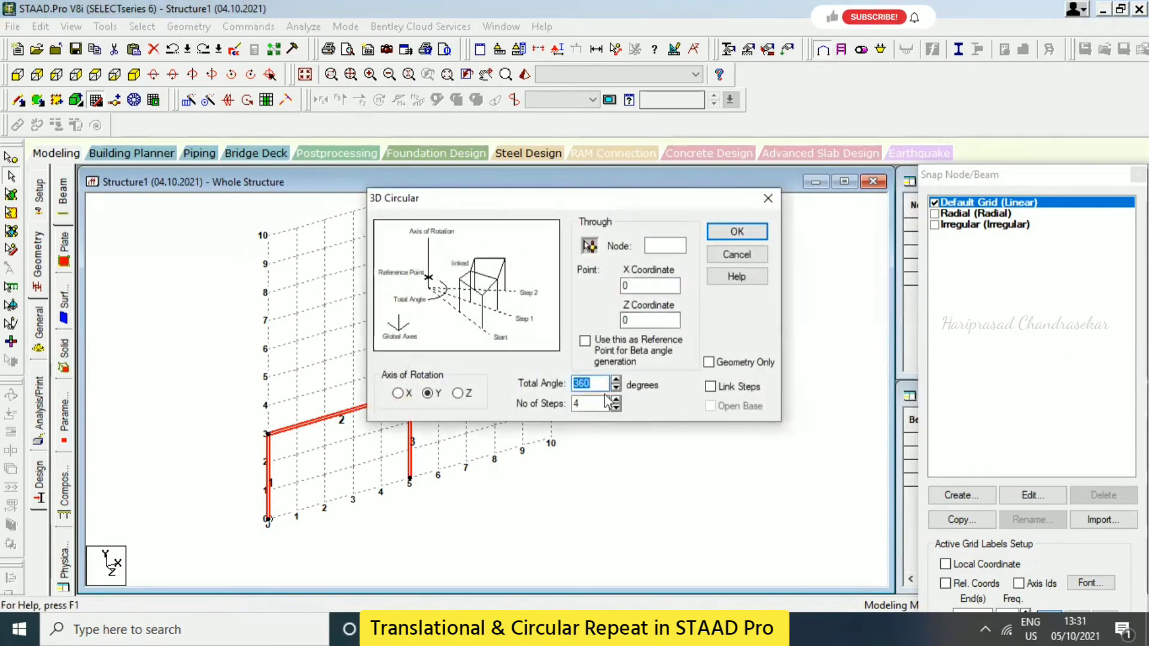
{"action": "left_click_drag", "start_coordinate": [643, 288], "coordinate": [599, 291]}
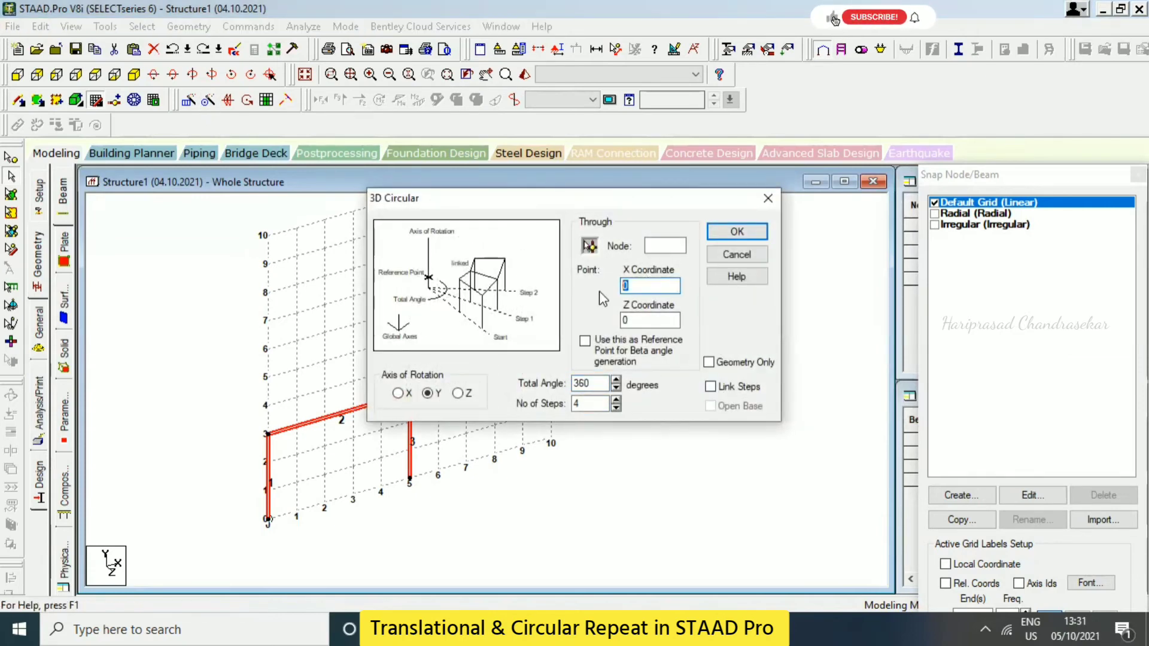
{"action": "type", "text": "5"}
{"action": "left_click", "coordinate": [711, 386]}
{"action": "left_click", "coordinate": [711, 406]}
{"action": "left_click", "coordinate": [736, 231]}
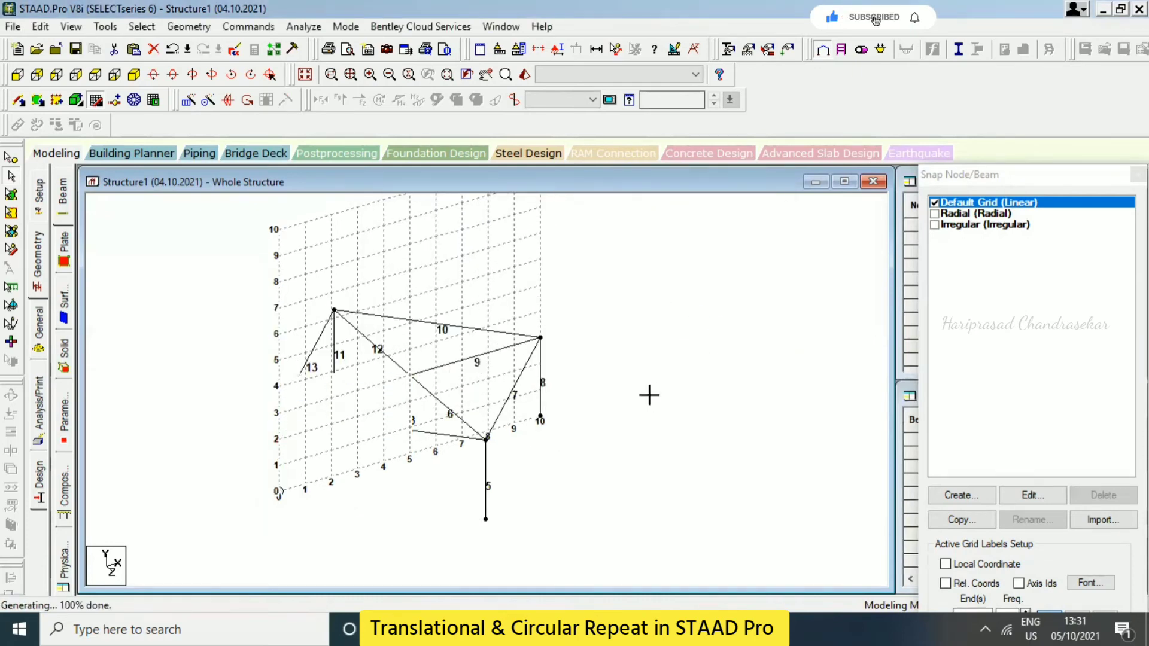
Check the repeated frame in plan and isometric views, and undo the geometry back to an empty grid
{"action": "left_click", "coordinate": [114, 74]}
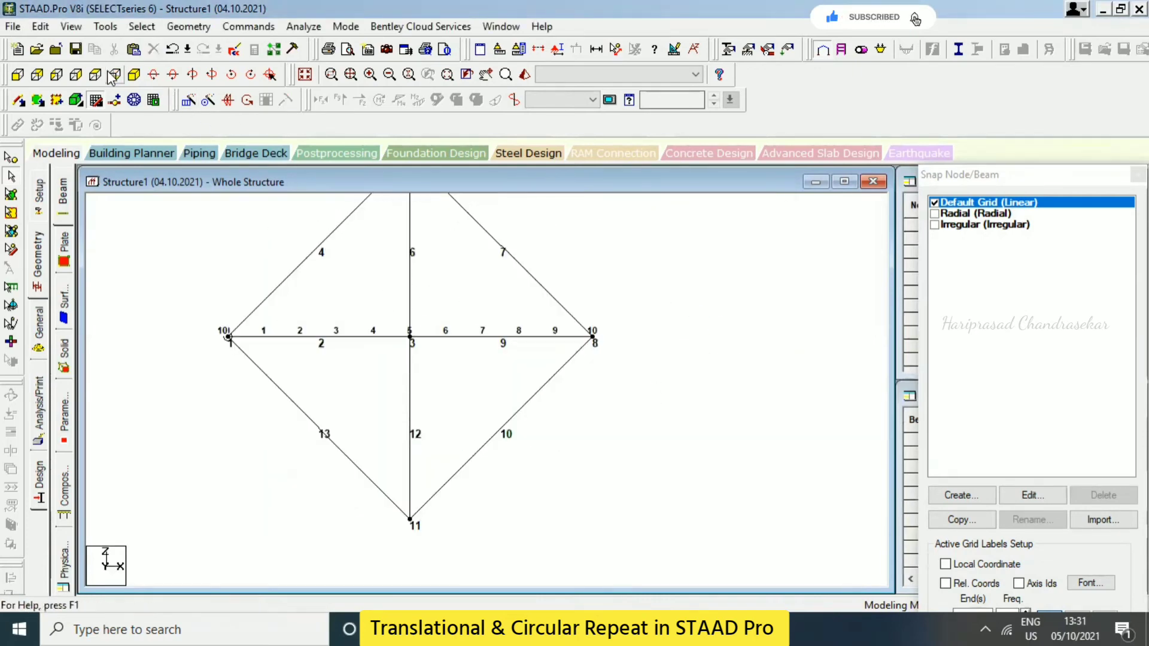
{"action": "left_click", "coordinate": [137, 78]}
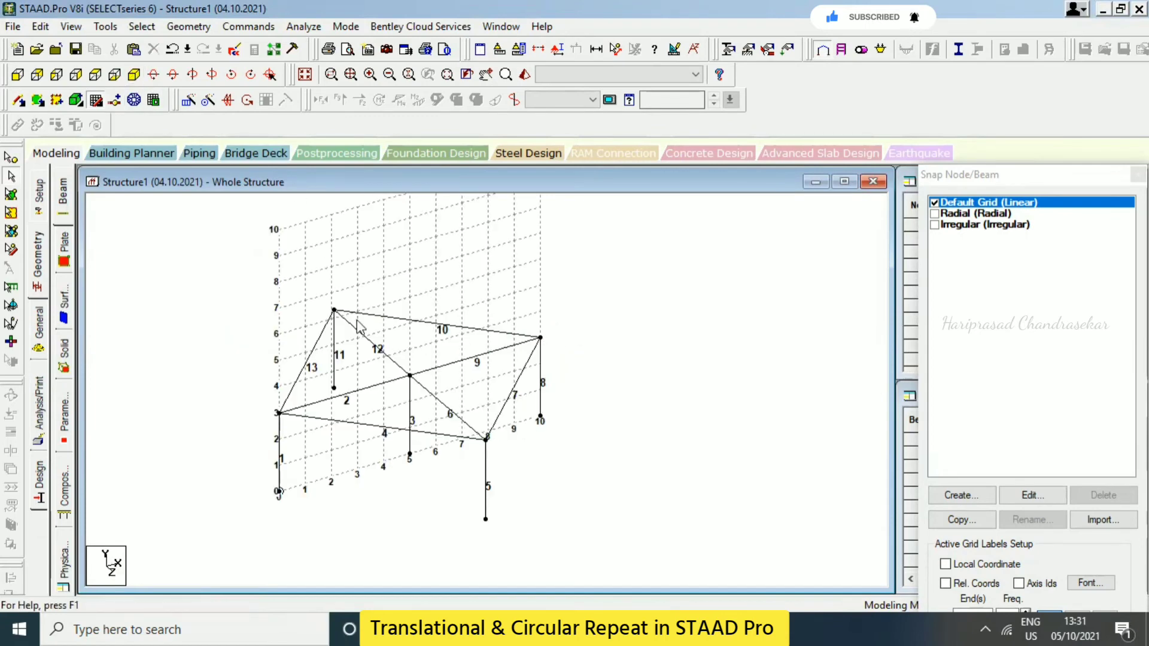
{"action": "key", "text": "ctrl+z"}
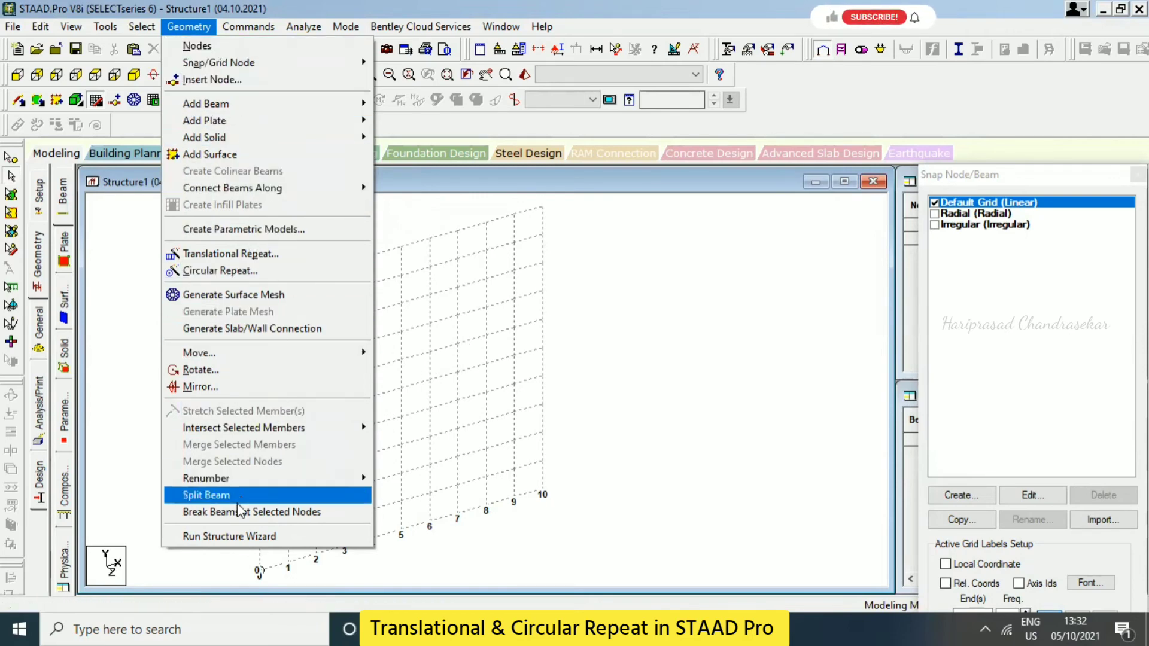
Draw a 10 m beam along the base of the snap grid from the origin to X 10
{"action": "left_click", "coordinate": [213, 79]}
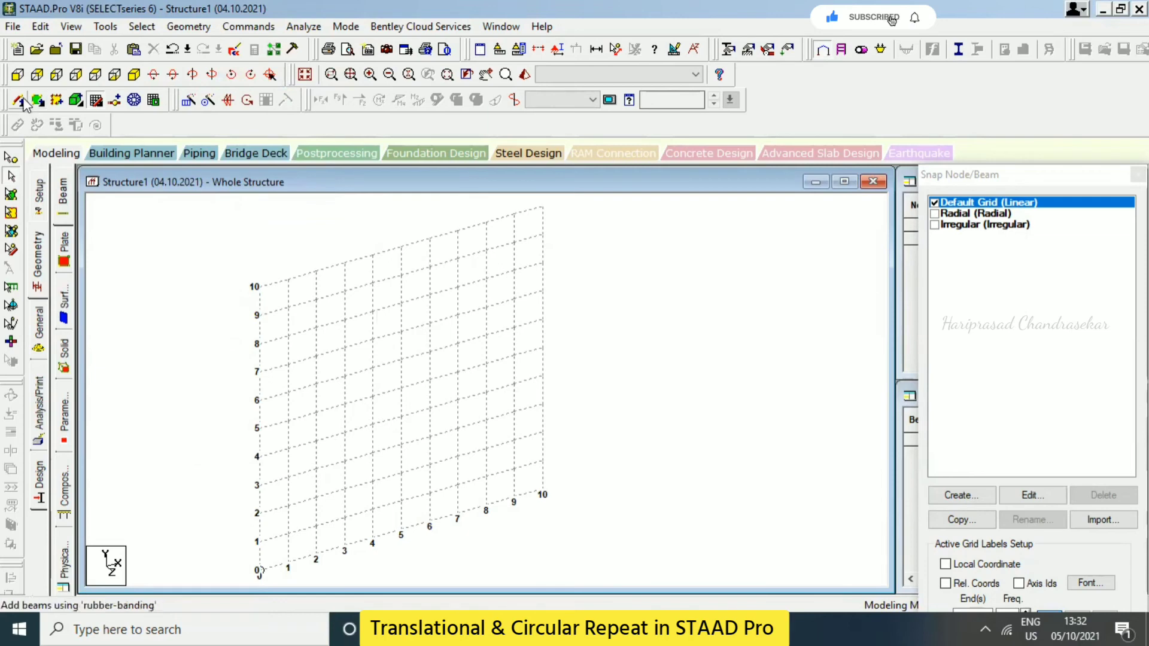
{"action": "left_click", "coordinate": [96, 100]}
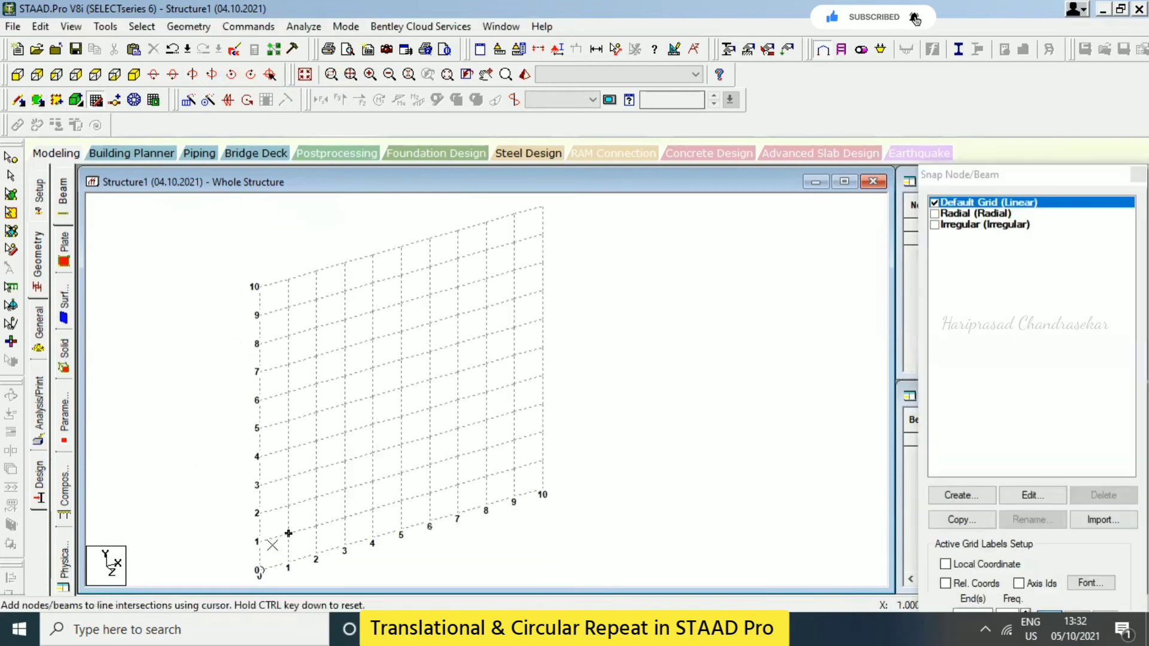
{"action": "left_click", "coordinate": [259, 569]}
{"action": "left_click", "coordinate": [542, 489]}
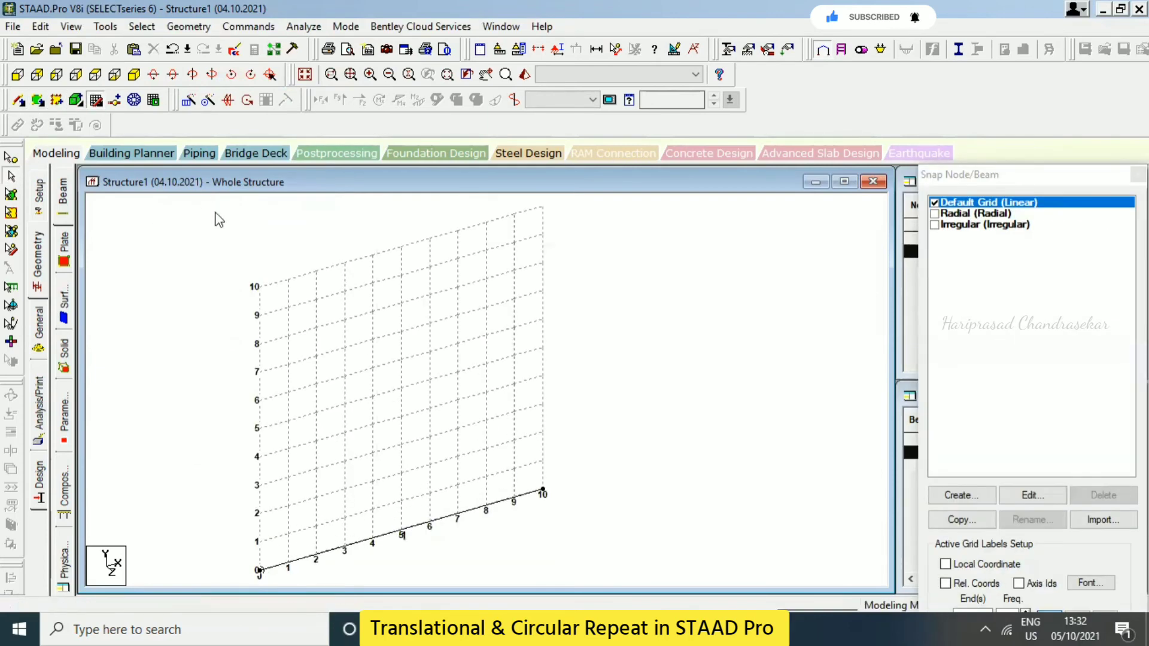
View the Insert Node options for the 10 m beam and cancel without adding any points
{"action": "left_click", "coordinate": [194, 27]}
{"action": "left_click", "coordinate": [203, 80]}
{"action": "left_click", "coordinate": [314, 504]}
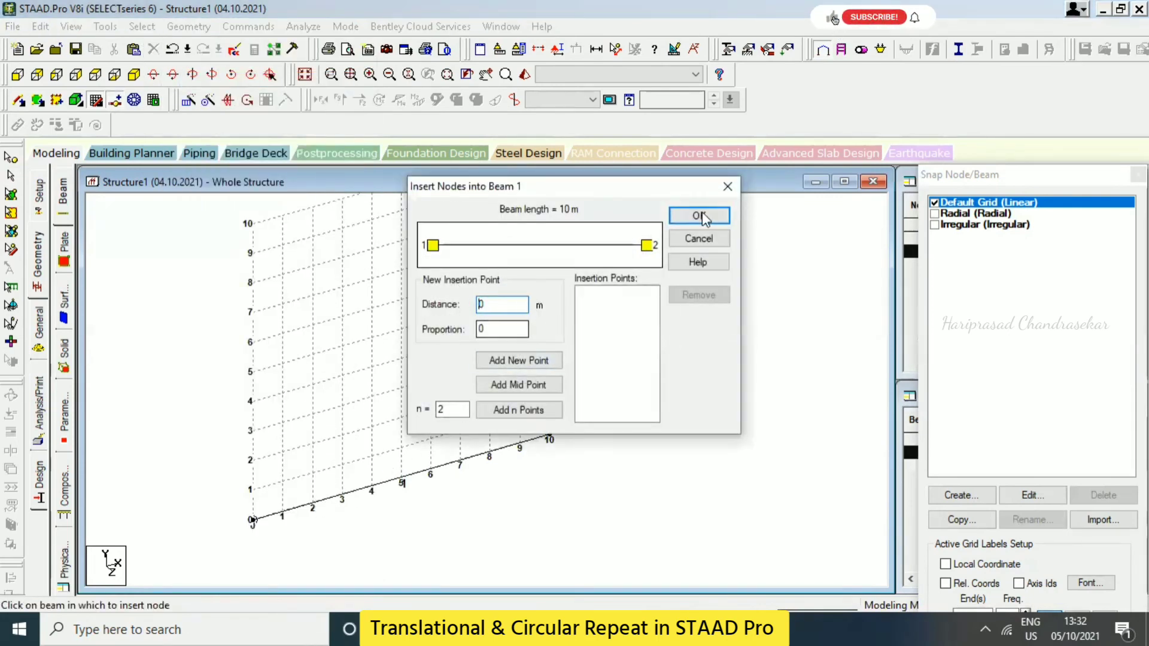
{"action": "left_click", "coordinate": [695, 237]}
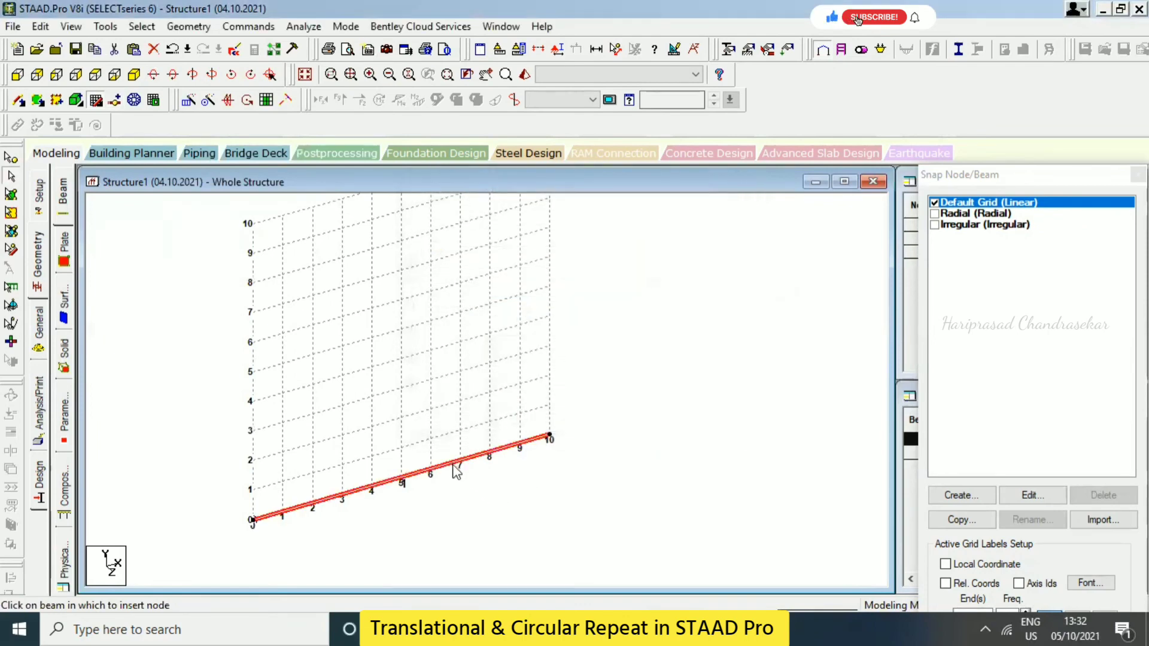
View the Split Beam options for the selected beam and close them without splitting it
{"action": "left_click", "coordinate": [188, 26]}
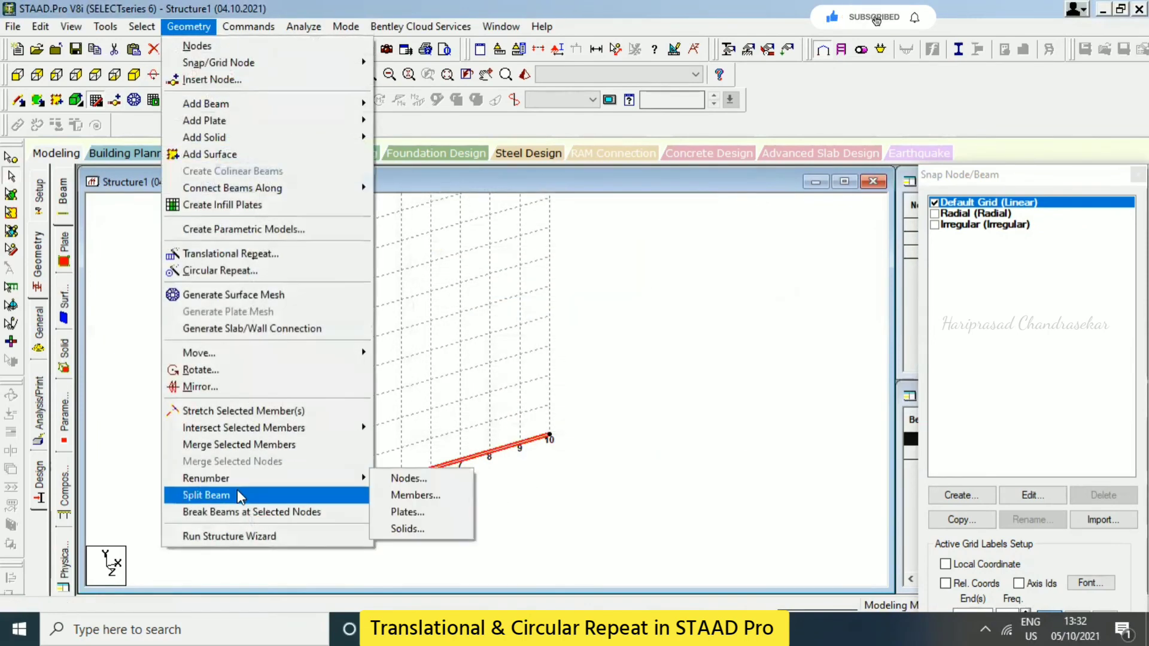
{"action": "left_click", "coordinate": [238, 495]}
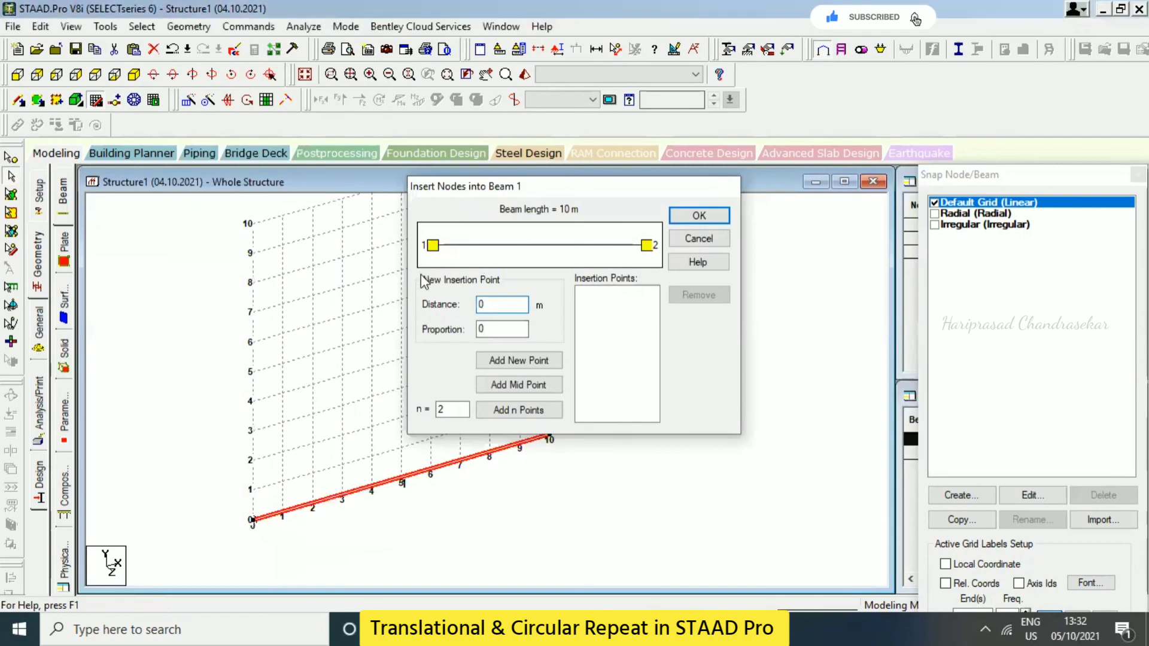
{"action": "key", "text": "Escape"}
{"action": "left_click", "coordinate": [189, 27]}
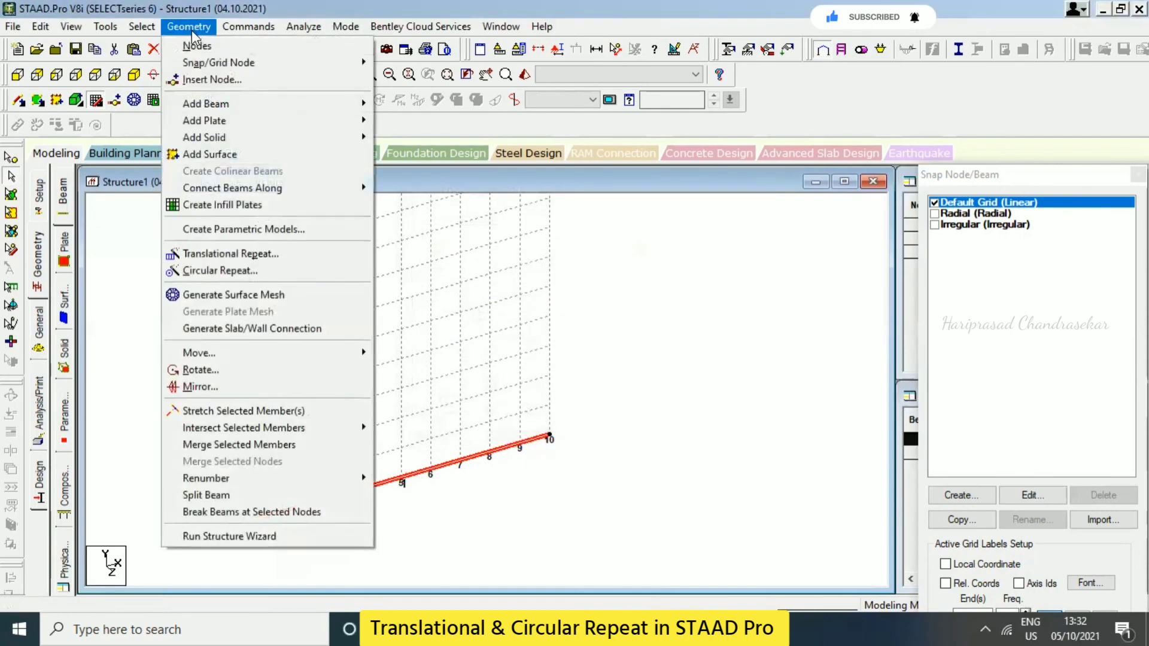
{"action": "mouse_move", "coordinate": [193, 65]}
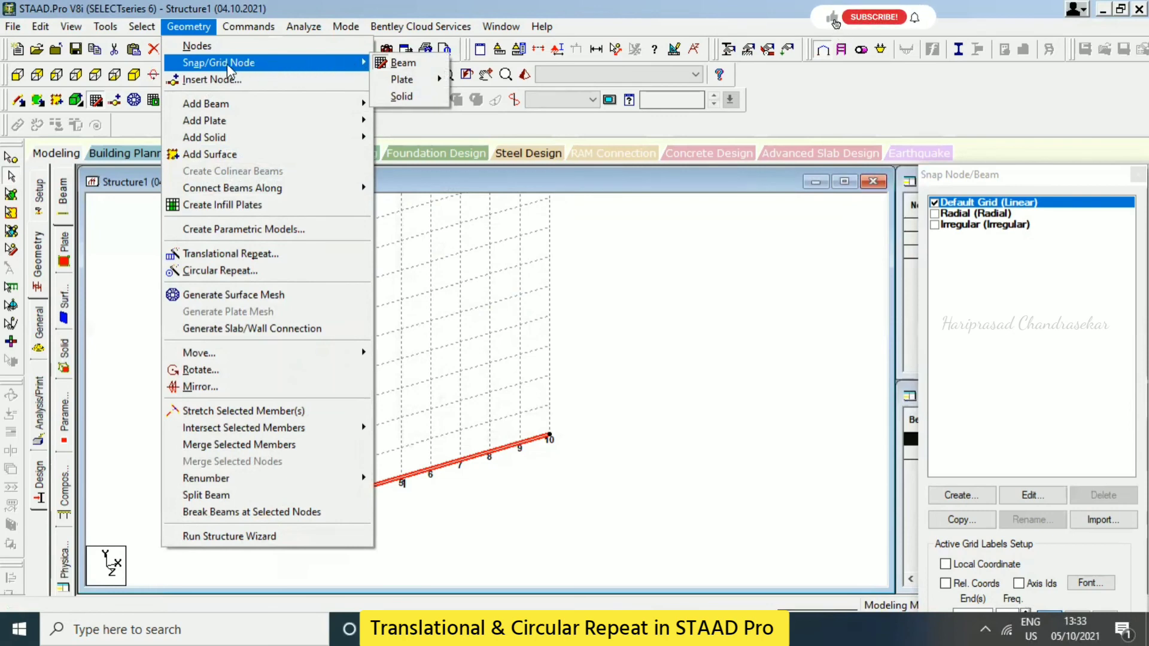
{"action": "left_click", "coordinate": [392, 481]}
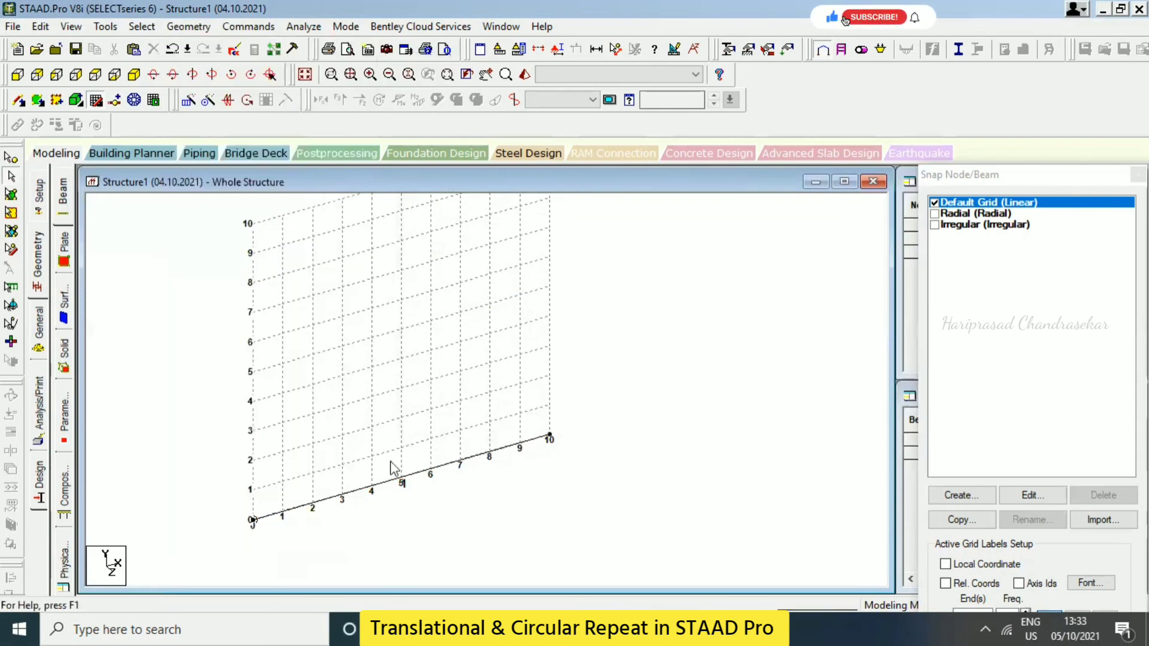